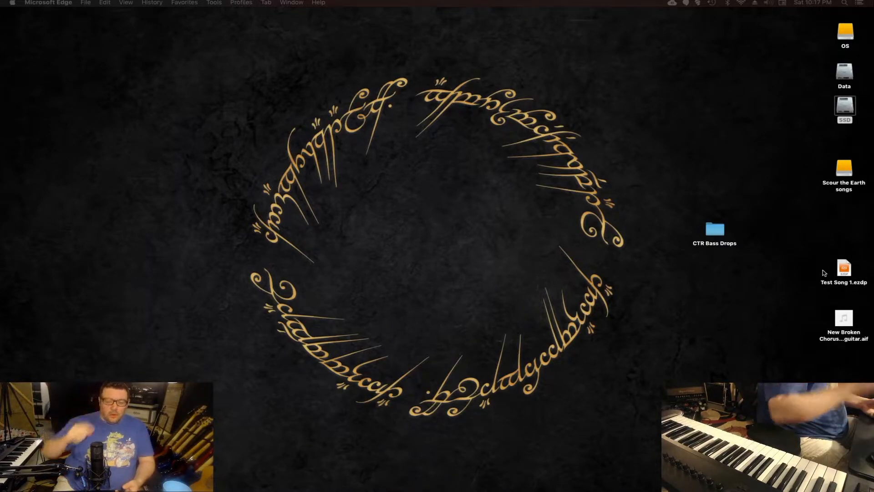
- Switch to Microsoft Edge and review the BBC Symphony Orchestra Discover product page through its instrument preview and resource sections
mouse_move(865, 258)
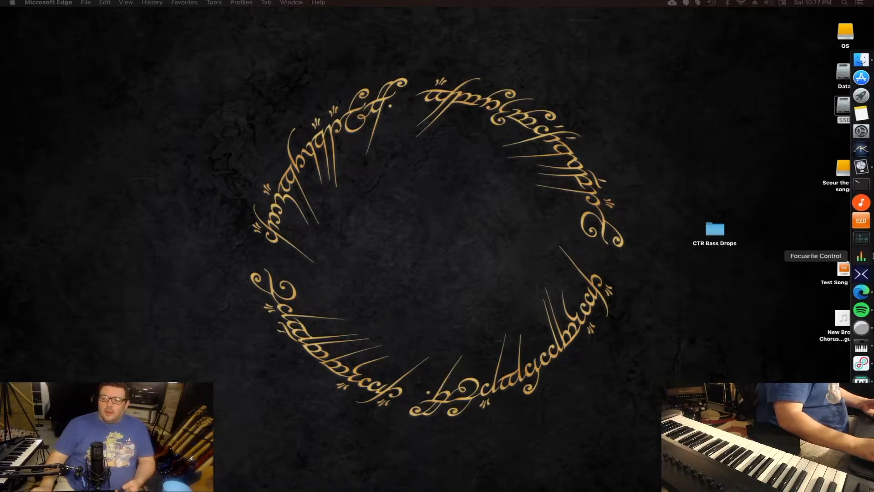
left_click(863, 292)
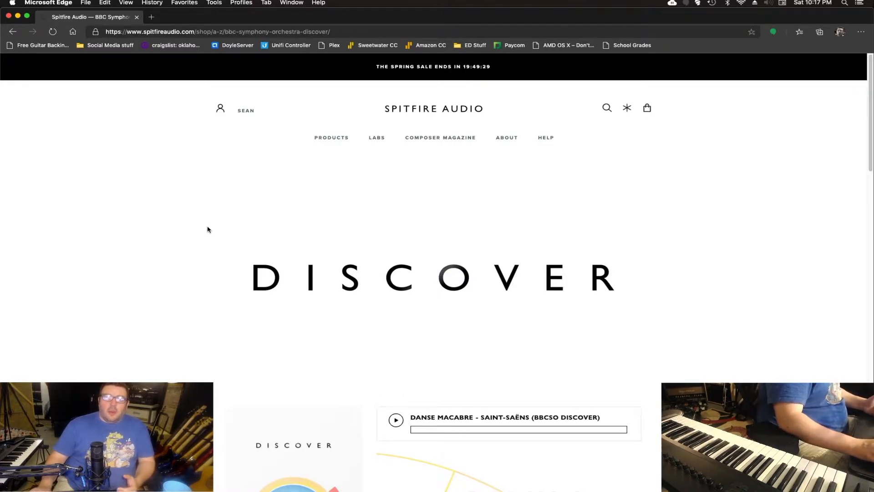
scroll(249, 224, "down", 3)
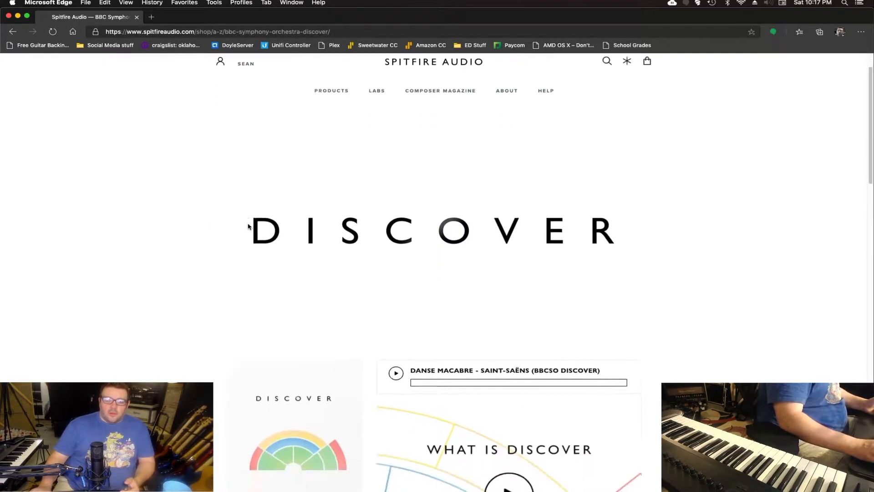
scroll(183, 225, "down", 1)
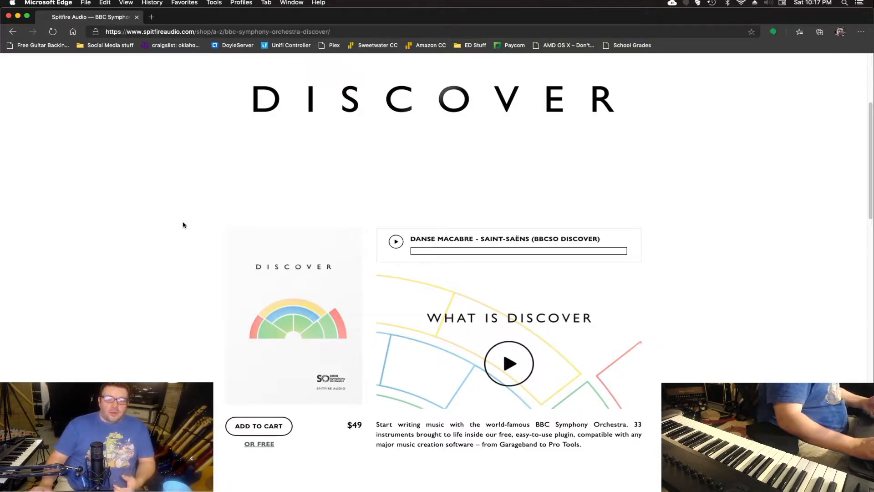
scroll(183, 225, "down", 2)
scroll(183, 225, "down", 6)
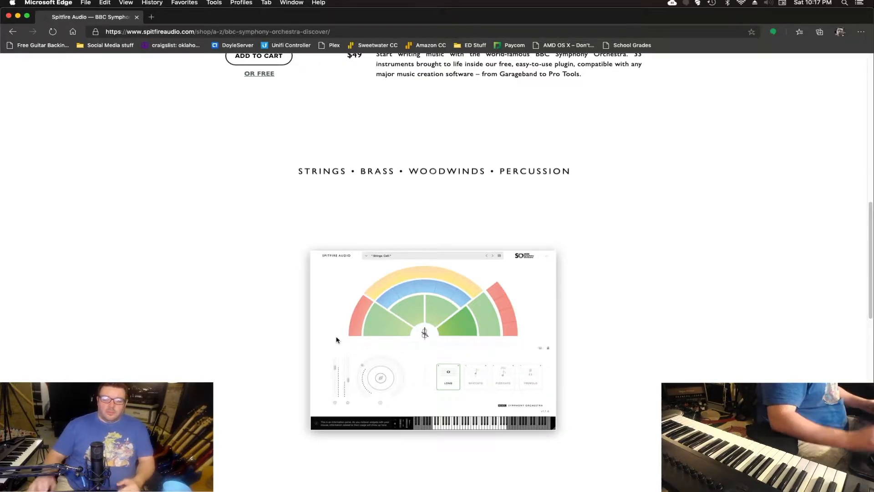
scroll(375, 312, "down", 5)
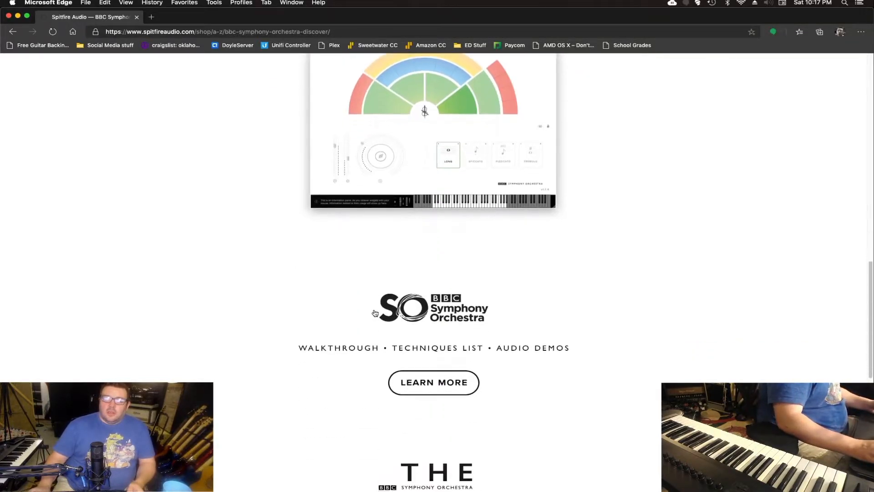
scroll(374, 312, "down", 3)
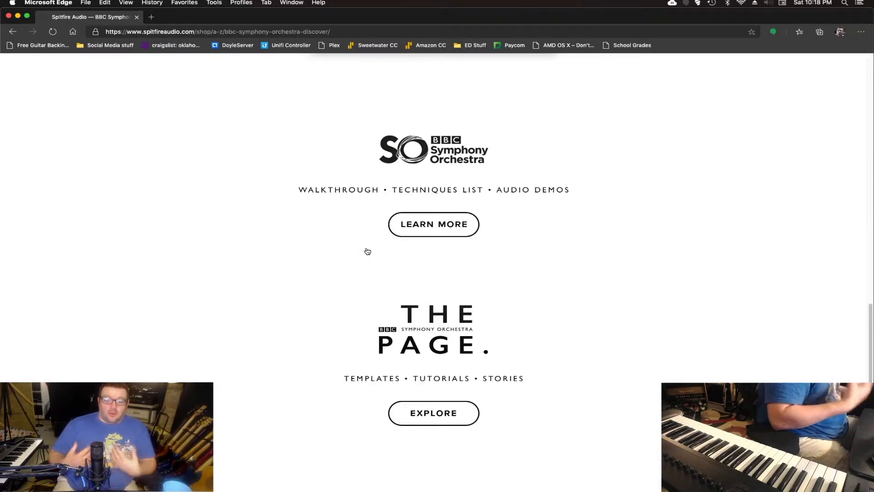
scroll(368, 255, "down", 3)
- Open the free option for BBC Symphony Orchestra Discover, read the application page, and minimize the browser window
scroll(330, 275, "up", 10)
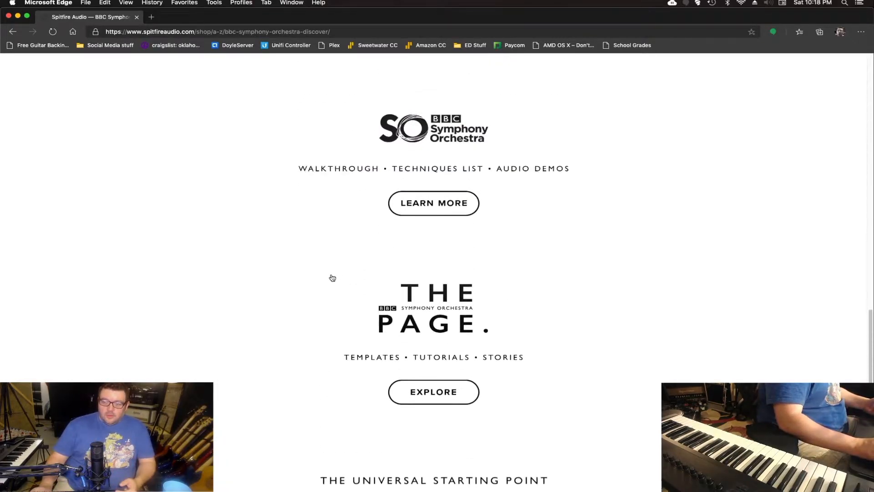
scroll(332, 276, "up", 3)
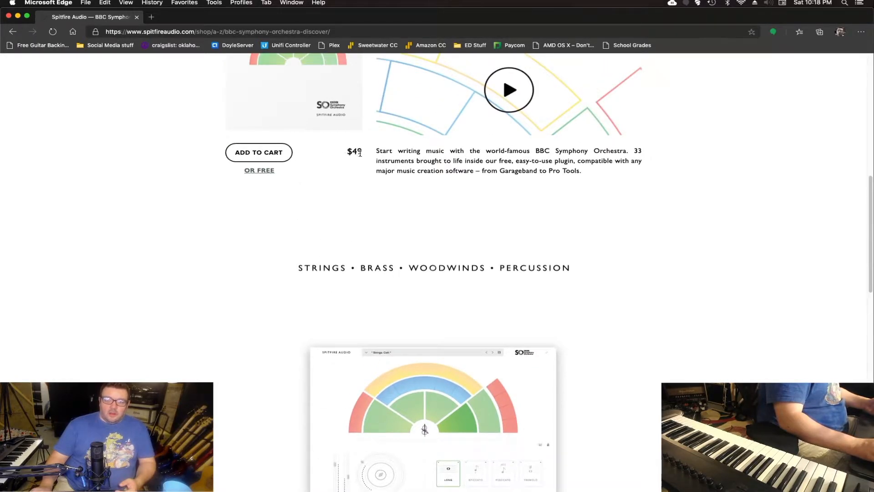
left_click(260, 171)
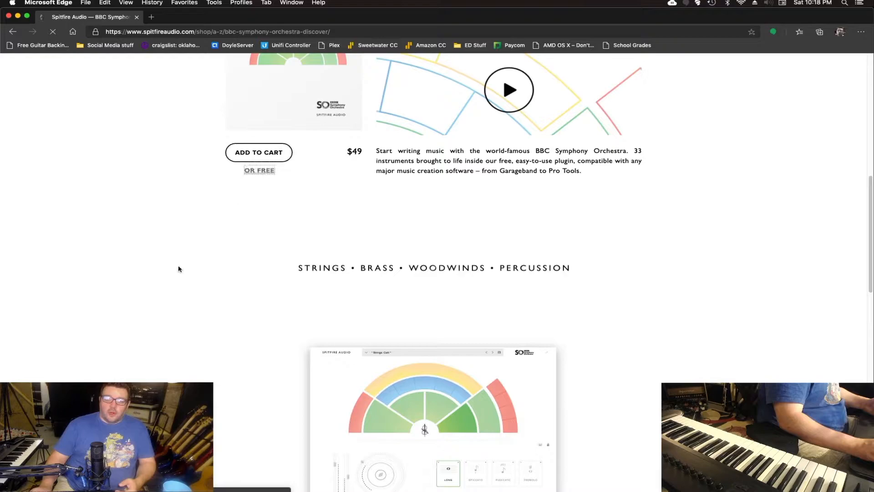
scroll(150, 270, "down", 1)
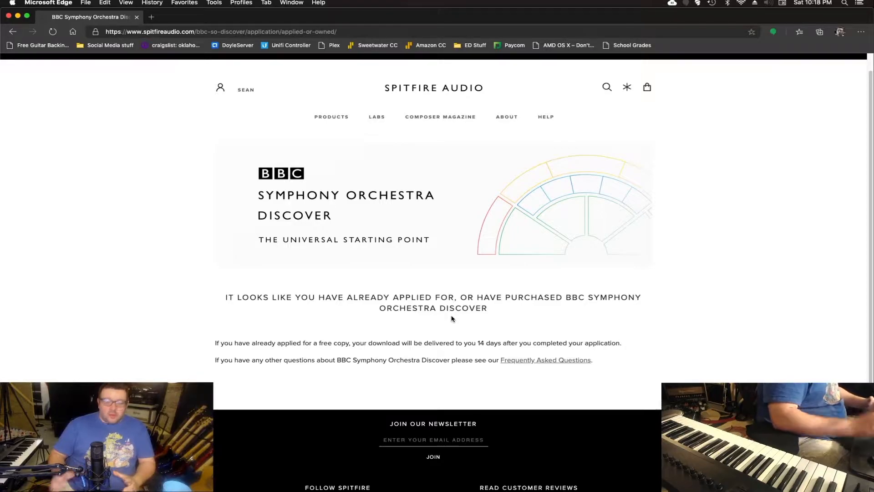
left_click(18, 15)
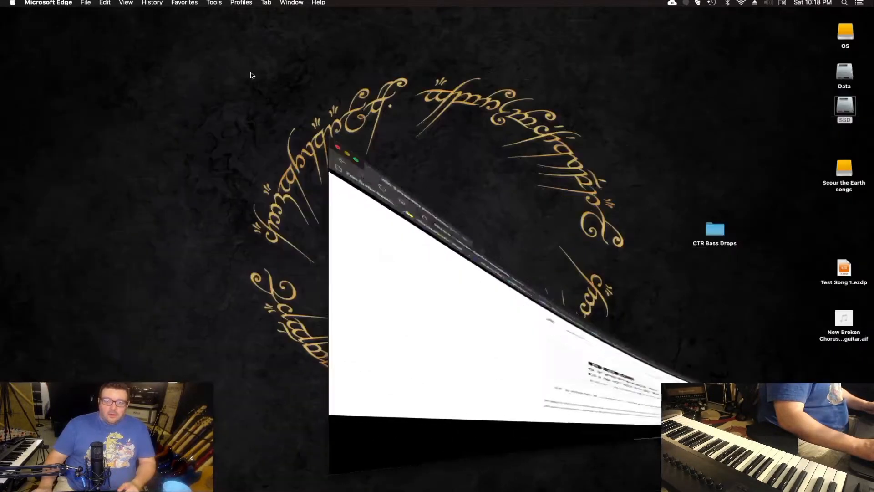
- Switch to Logic Pro X and open the BBC Symphony Orchestra instrument on the BBC Trumpet track
mouse_move(866, 238)
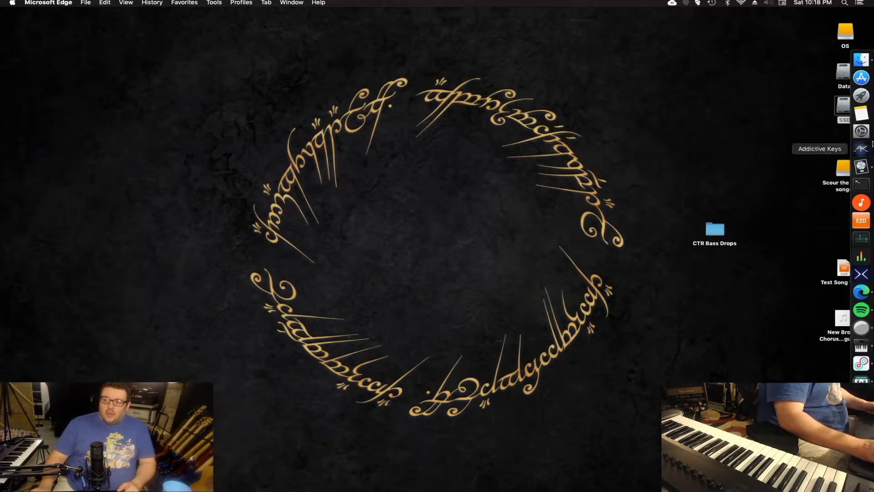
left_click(862, 166)
scroll(228, 145, "up", 2)
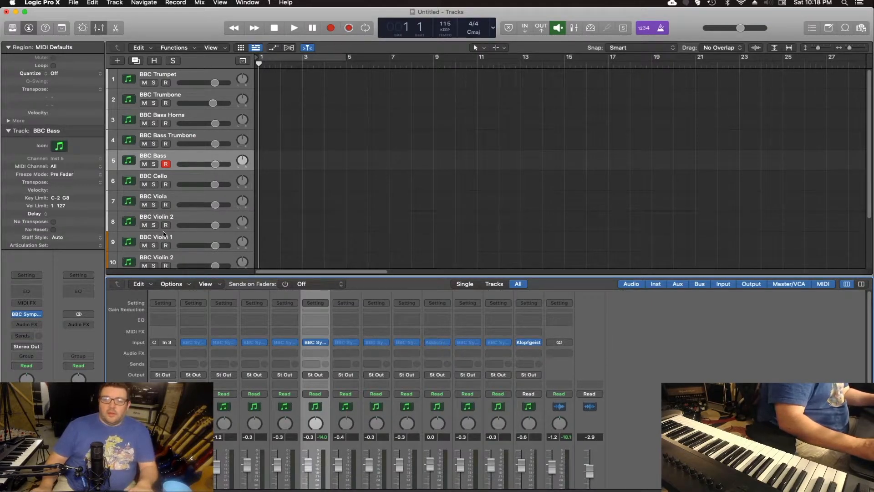
left_click(181, 77)
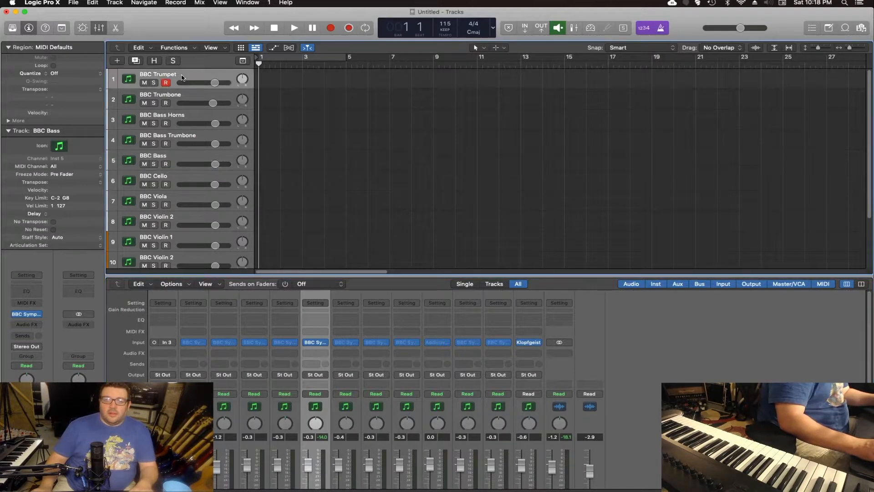
left_click(195, 342)
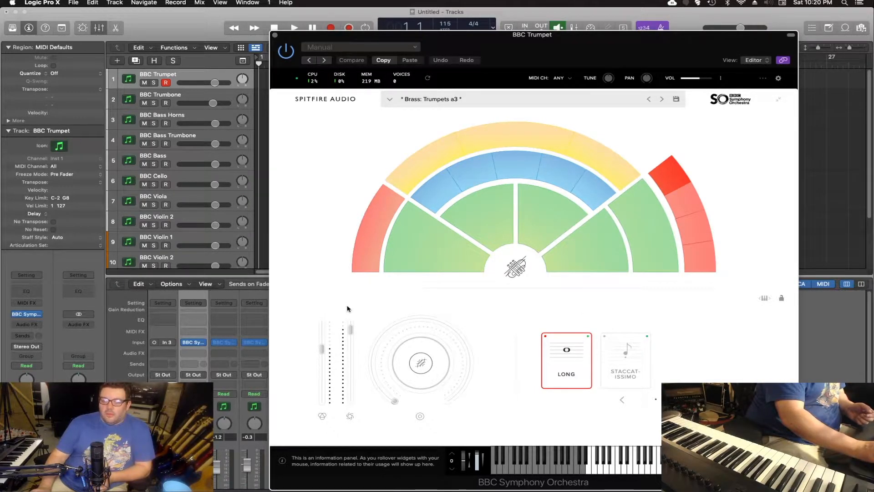
- Raise the trumpets' reverb slightly above its minimum, and try the Staccatissimo technique before returning to Long
mouse_move(394, 401)
left_click_drag(394, 402, 438, 320)
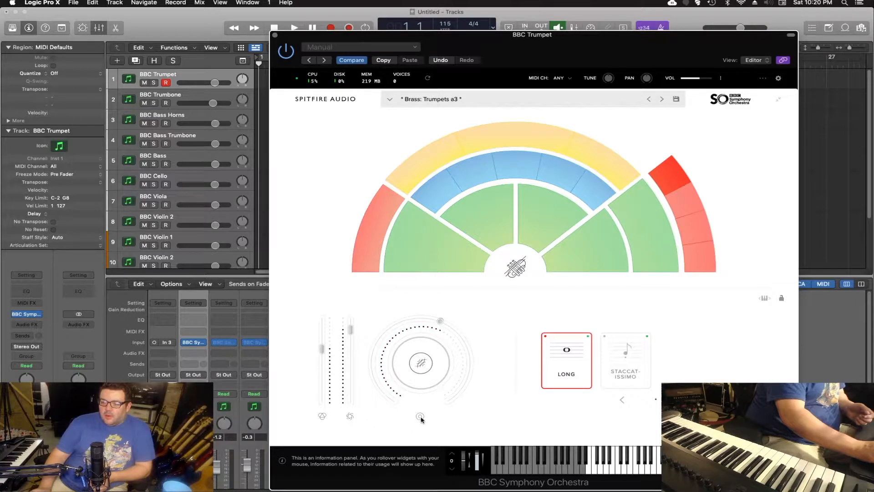
left_click_drag(436, 335, 396, 360)
left_click(603, 360)
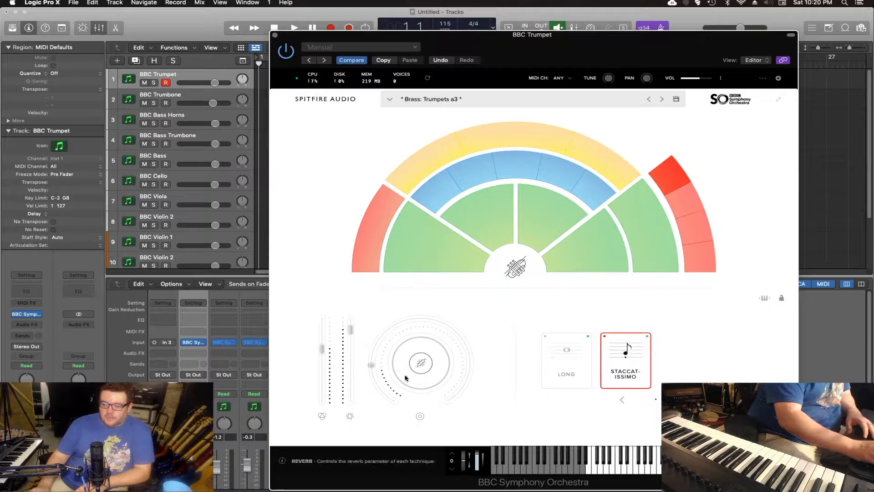
left_click(576, 362)
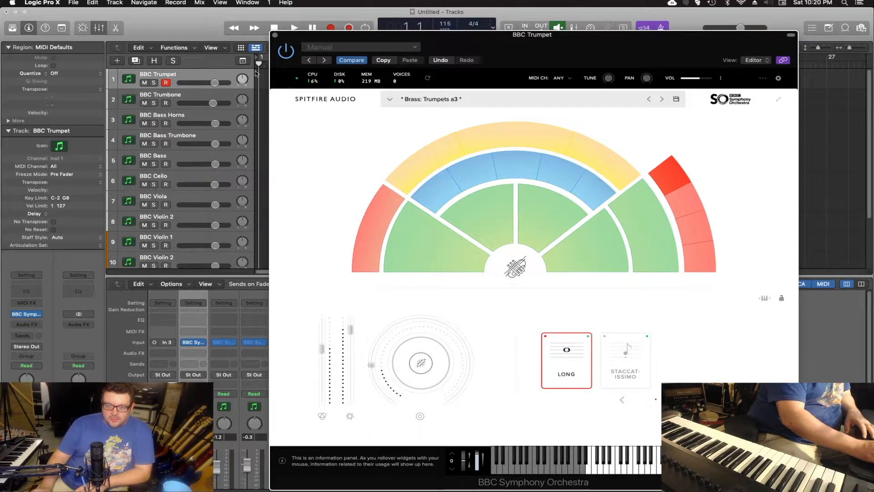
- View and close the BBC Trombone instrument, and open the BBC Bass track's instrument with its window moved fully into view
key("Down")
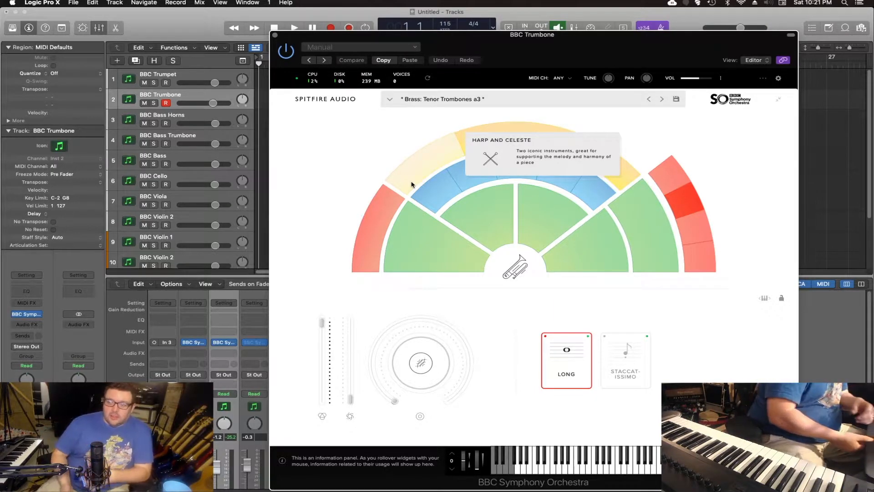
left_click(275, 36)
left_click(193, 161)
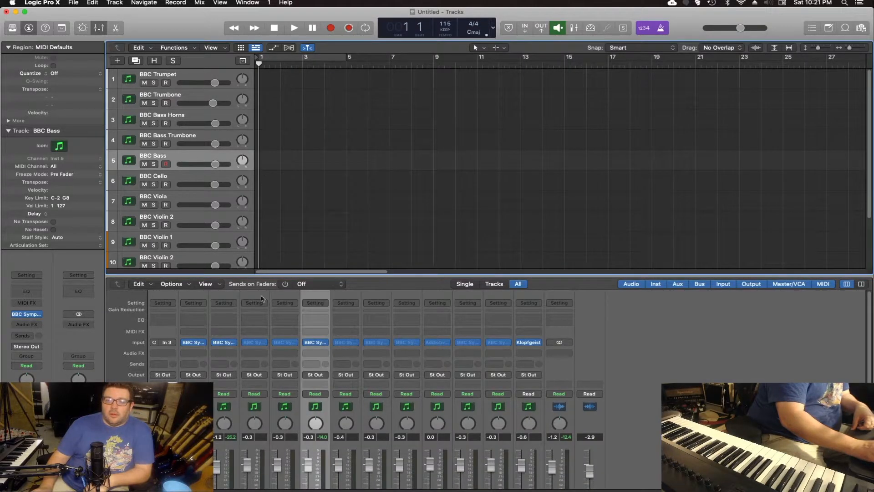
left_click(317, 343)
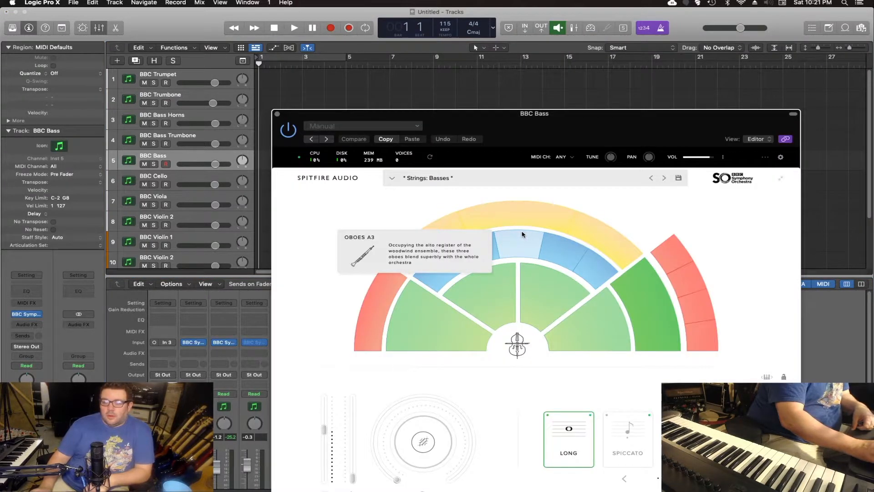
left_click_drag(641, 120, 645, 33)
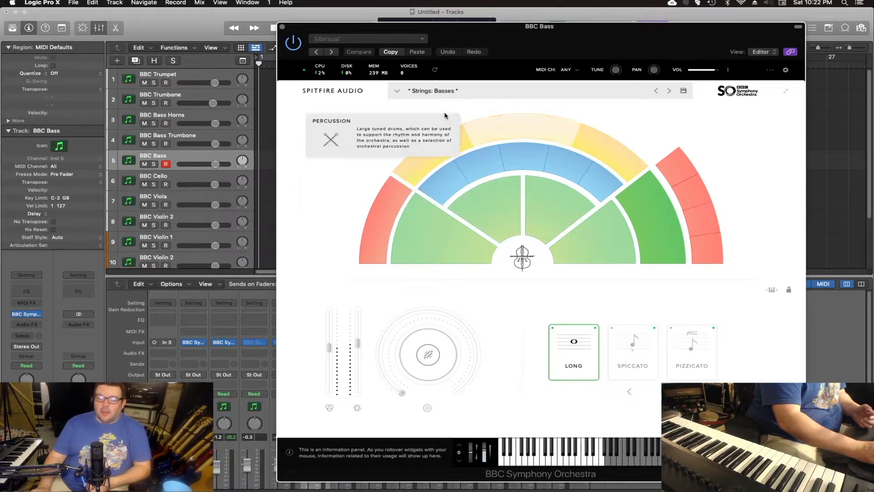
- Show the BBC Cello track's instrument and audition its Spiccato, Pizzicato and Tremolo techniques, returning to Long
left_click(188, 176)
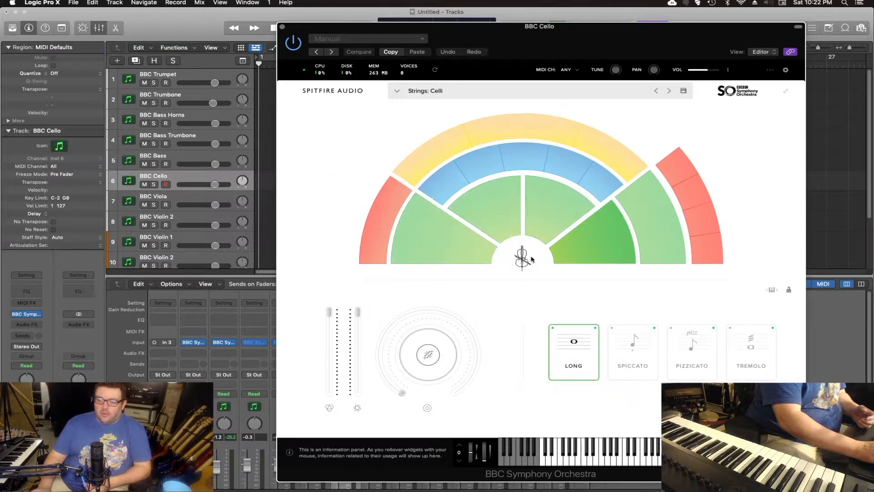
mouse_move(358, 318)
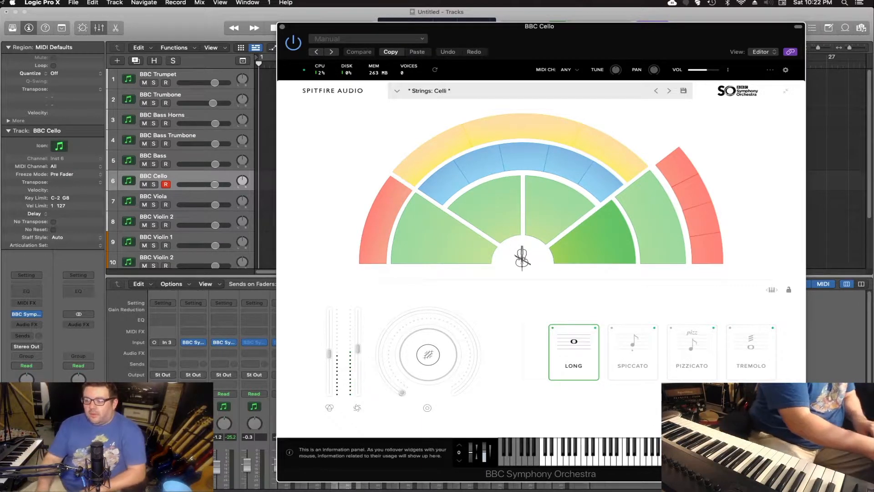
left_click(629, 353)
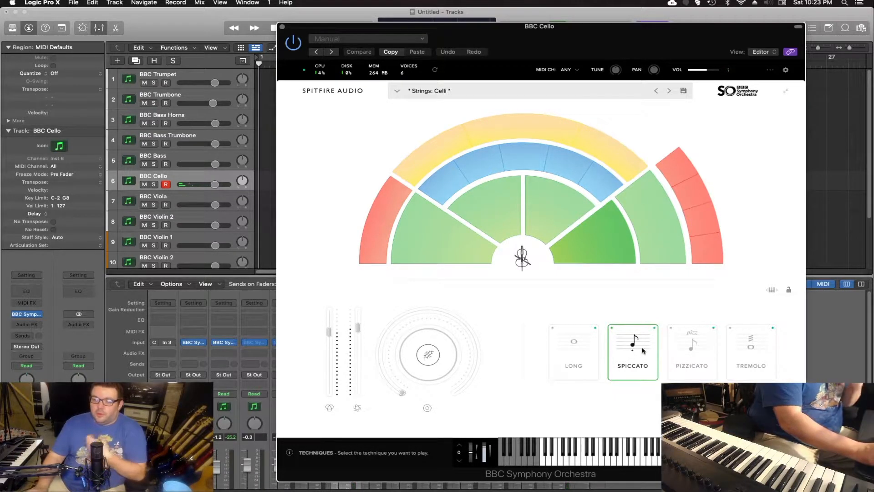
left_click(705, 341)
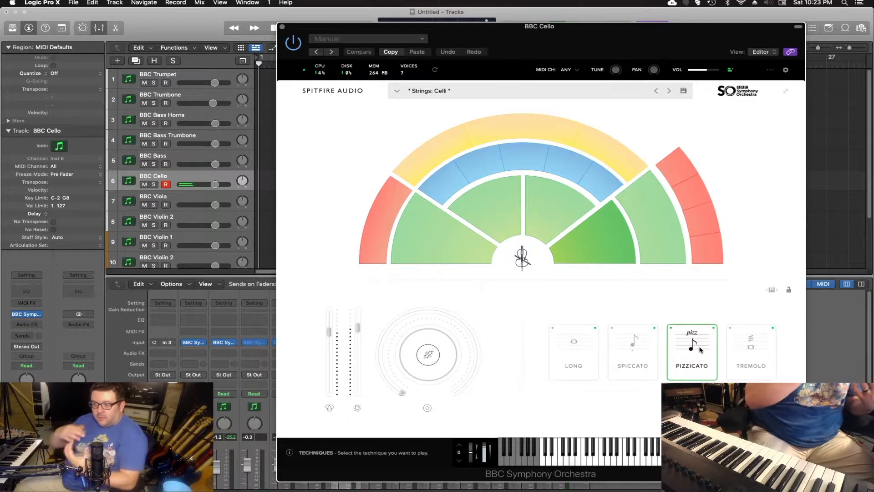
left_click(757, 371)
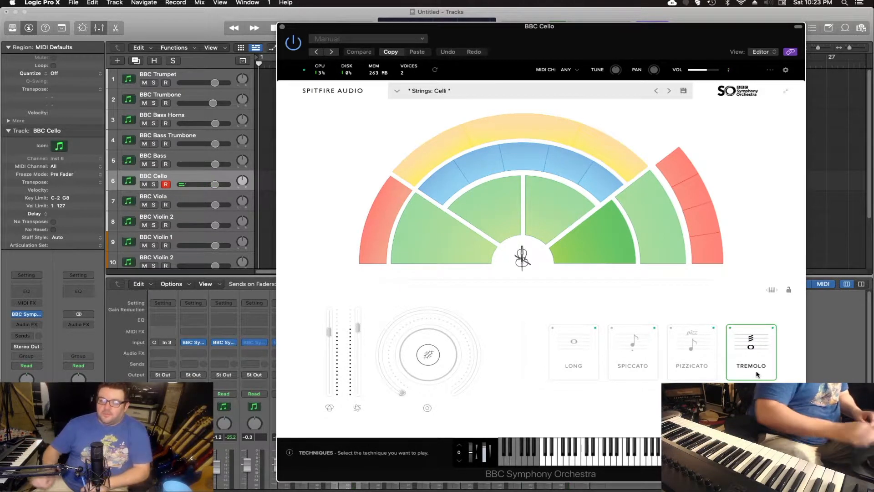
mouse_move(571, 218)
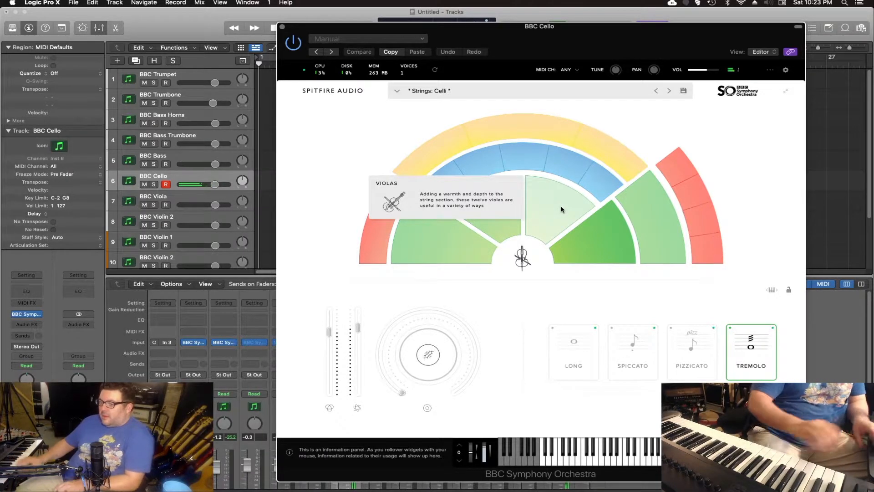
left_click(565, 347)
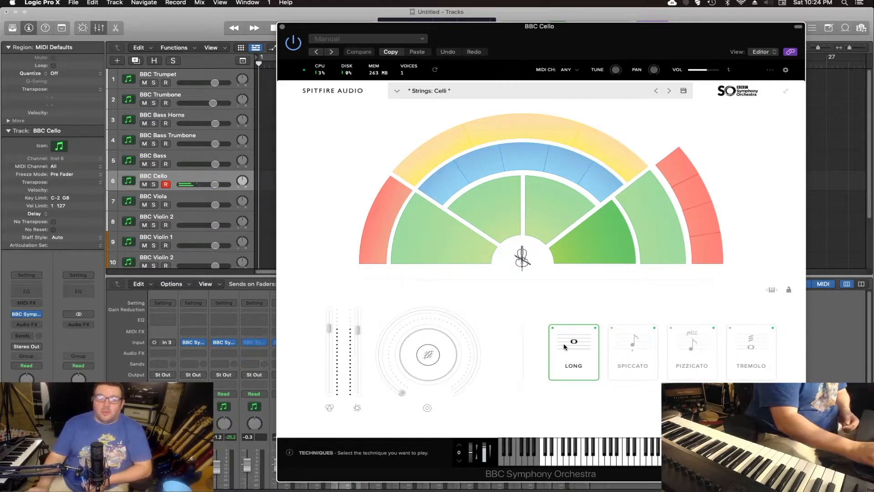
mouse_move(480, 375)
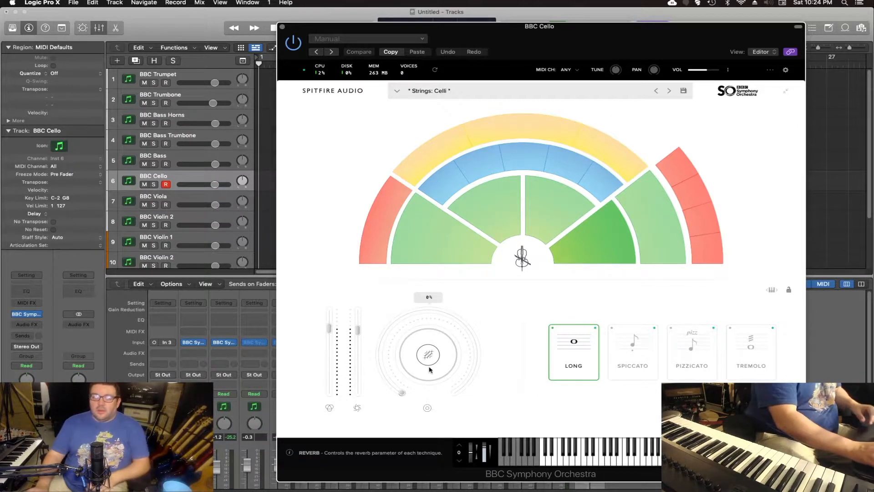
- Show the BBC Viola track's instrument and go through its Spiccato, Pizzicato and Tremolo techniques, ending on Long
left_click(191, 197)
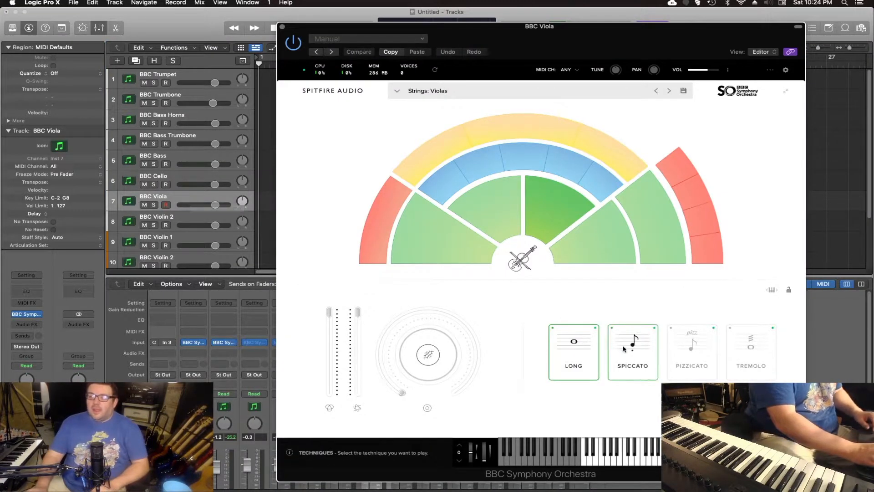
left_click(688, 350)
left_click(745, 357)
left_click(691, 360)
left_click(629, 348)
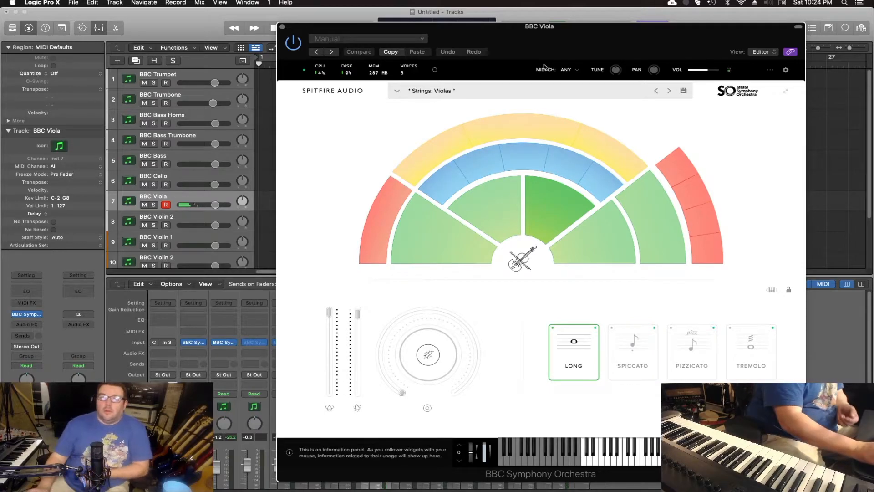
scroll(197, 225, "down", 1)
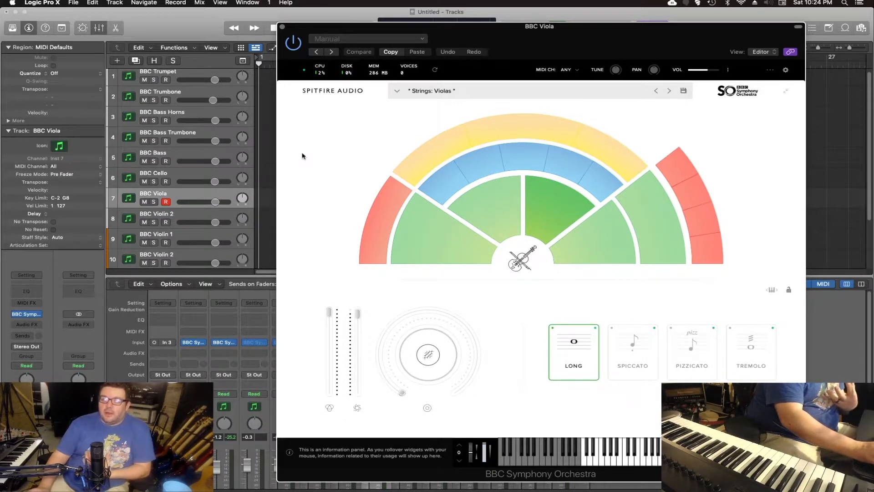
scroll(222, 161, "up", 1)
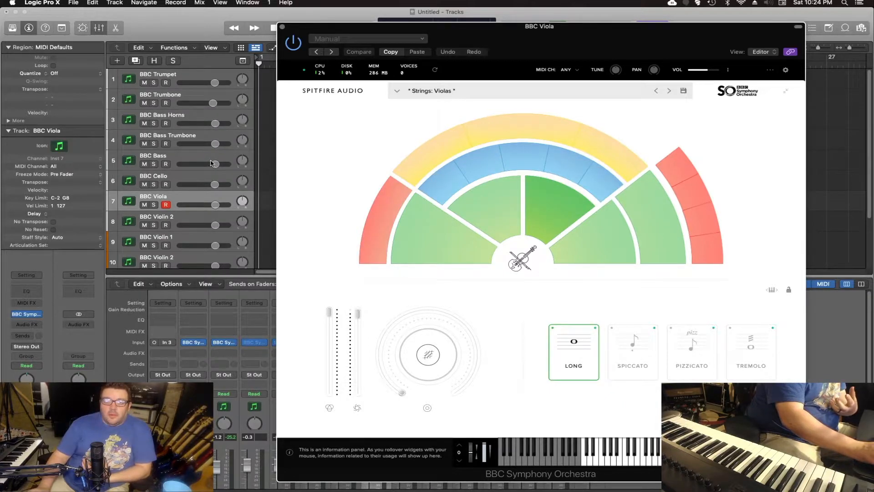
- Open the BBC Trumpet track's instrument and audition the woodwinds in turn: Piccolo, Flutes a3, Oboes a3, Clarinets a3 and Bassoons a3
left_click(190, 78)
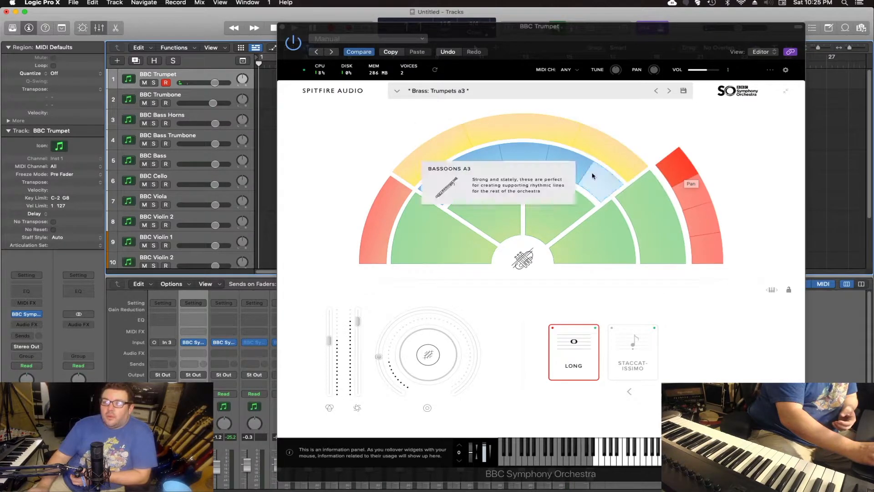
mouse_move(445, 187)
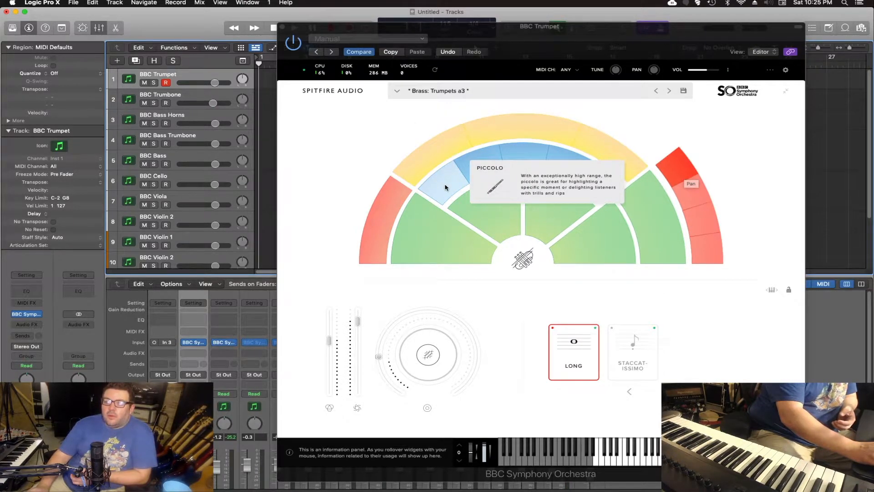
left_click(445, 187)
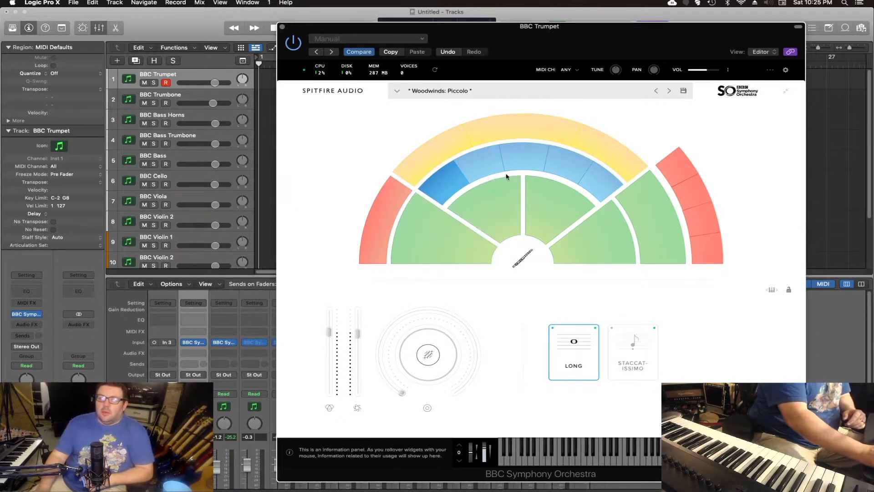
left_click(491, 169)
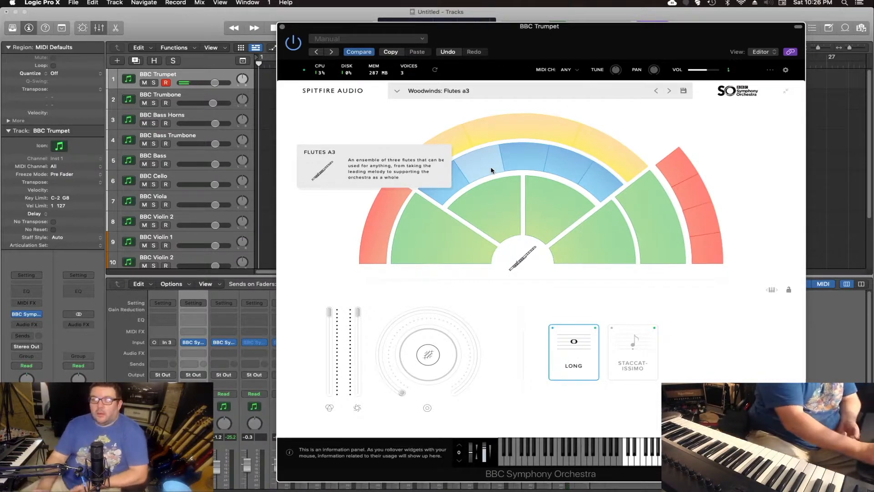
left_click(525, 166)
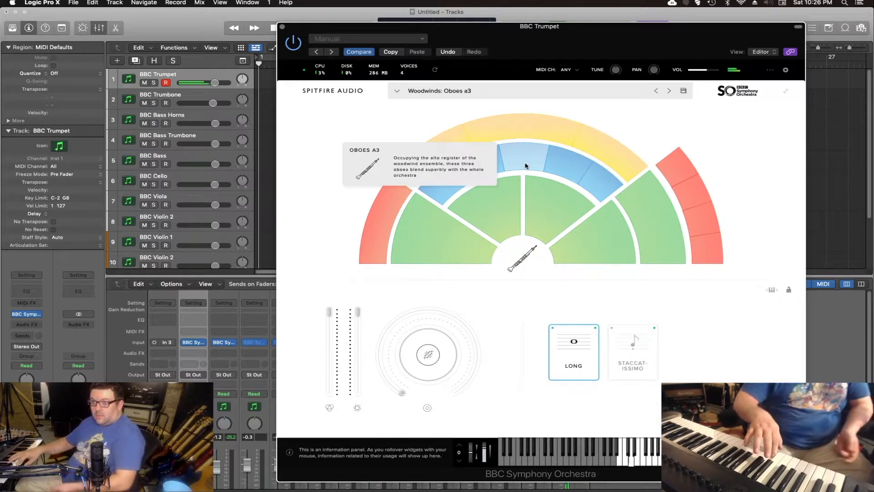
left_click(567, 167)
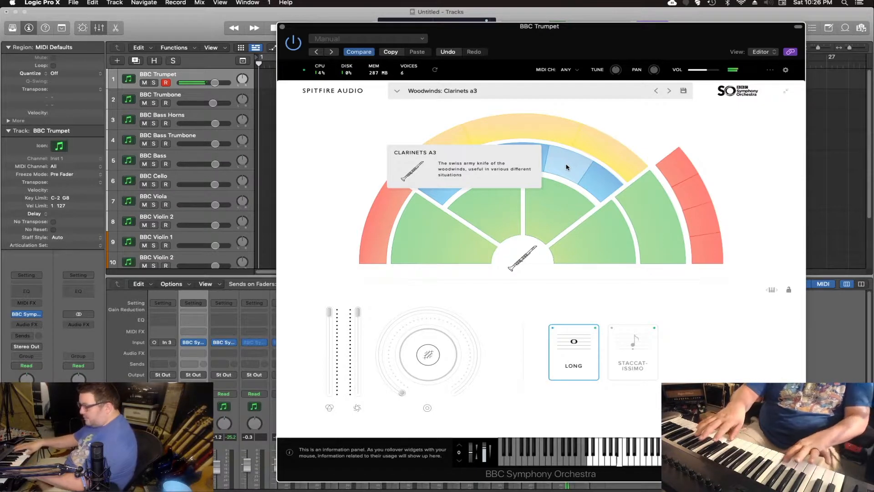
left_click(596, 182)
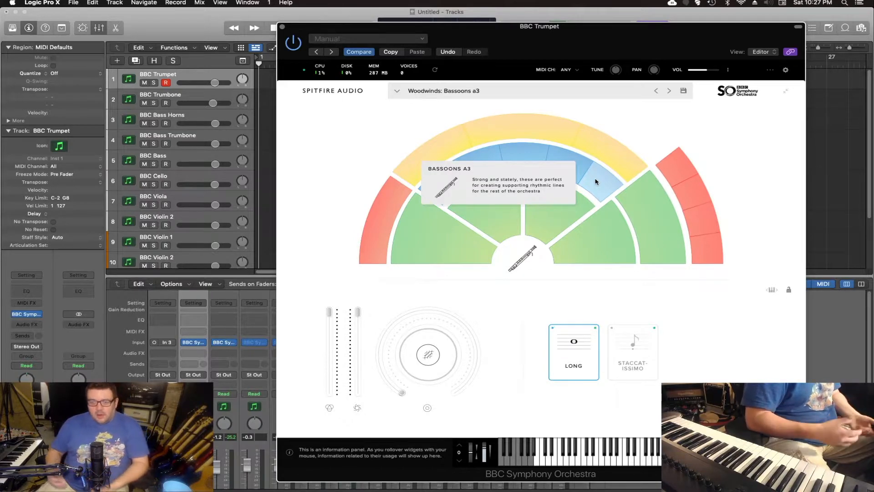
- View the Piano track's Addictive Keys instrument, and close its window
scroll(191, 182, "down", 3)
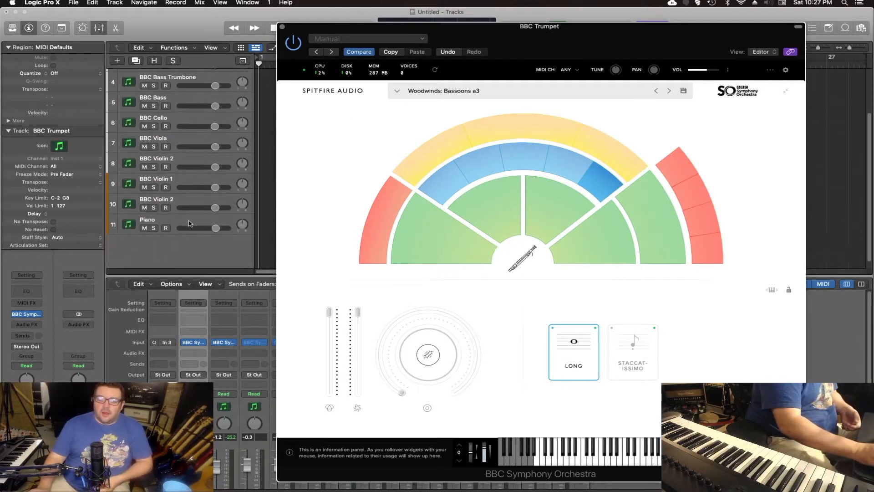
left_click(188, 223)
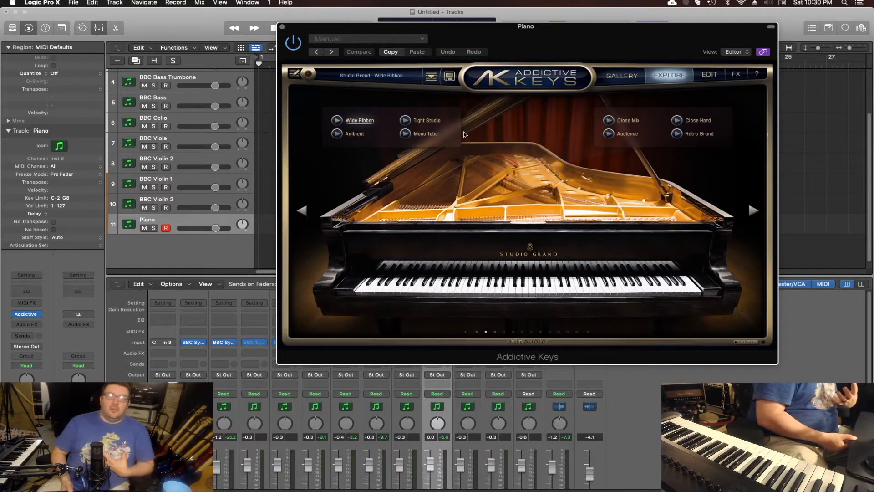
left_click(282, 27)
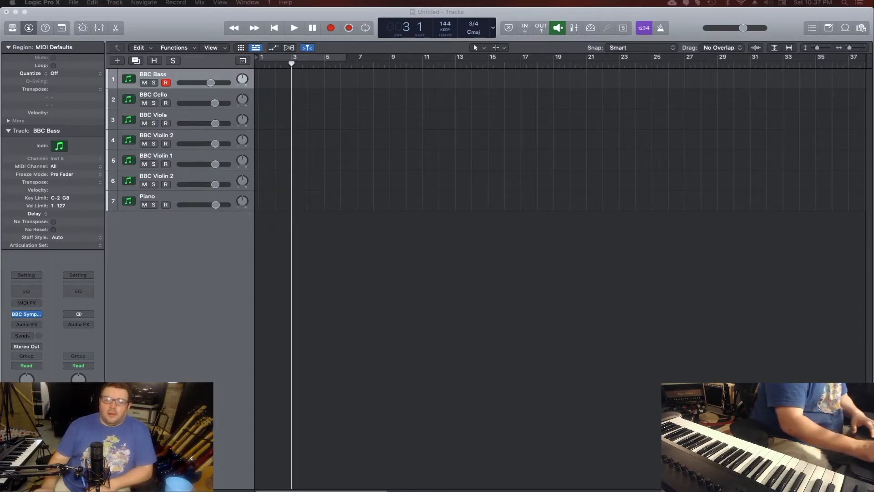
- Delete the duplicate BBC Violin 2 track just above the Piano track, leaving its name unedited
double_click(172, 178)
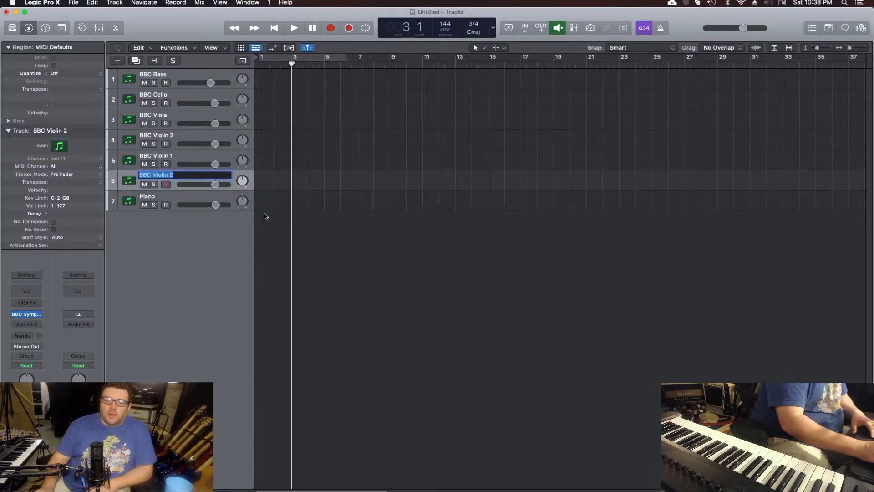
key("Return")
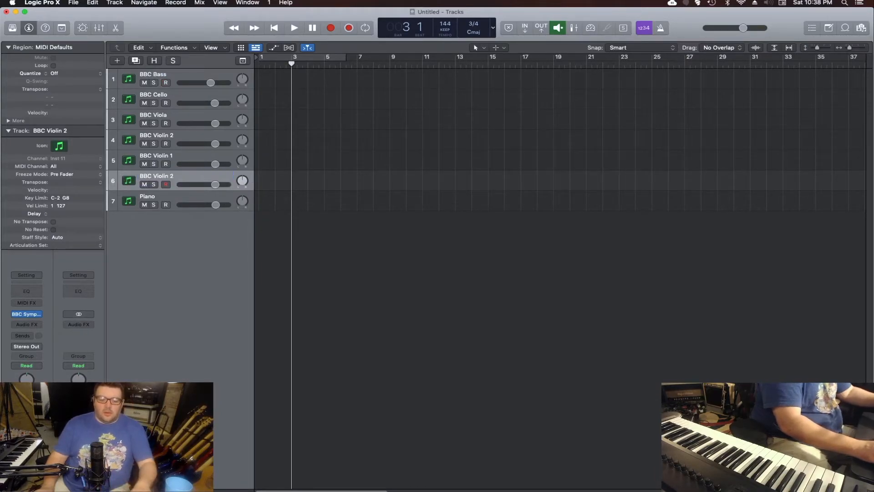
key("super+BackSpace")
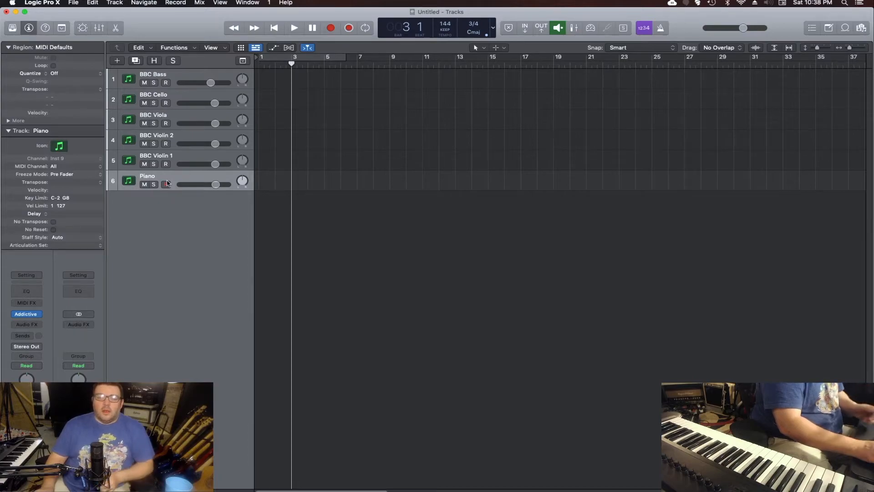
- Turn on the metronome and record a sustained bass line on the BBC Bass track from about bar 8 to bar 24
left_click(193, 79)
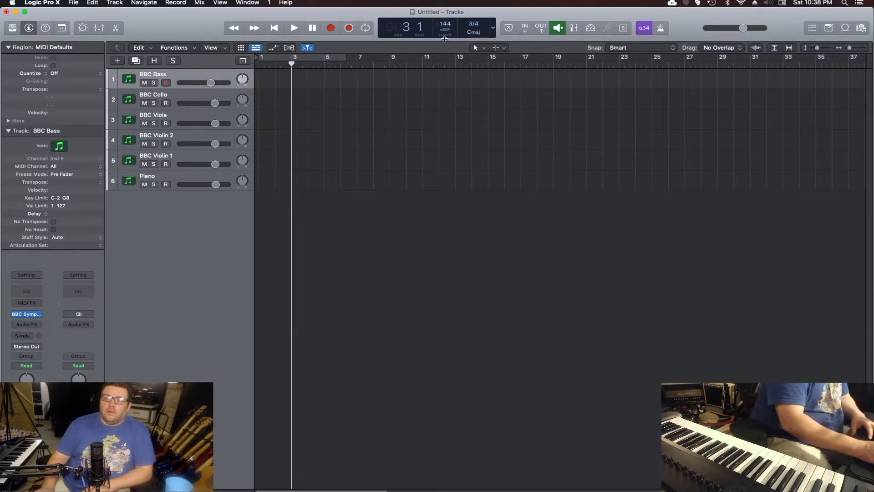
key("k")
key("r")
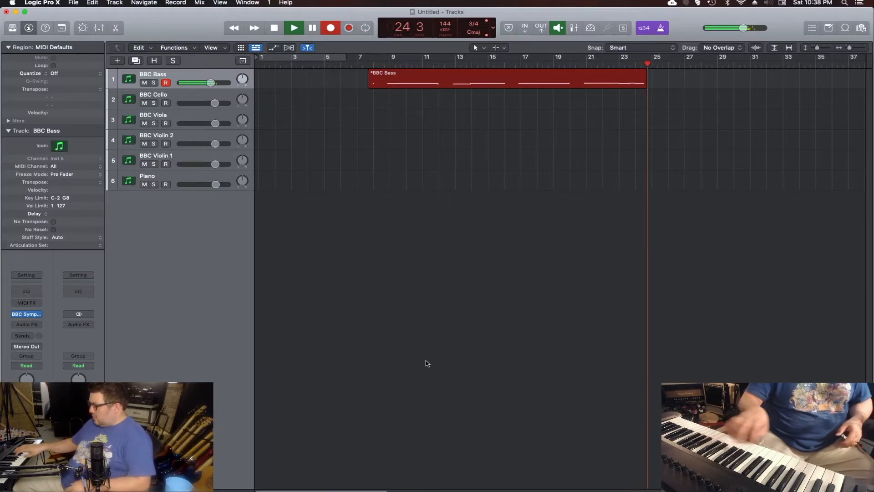
key("space")
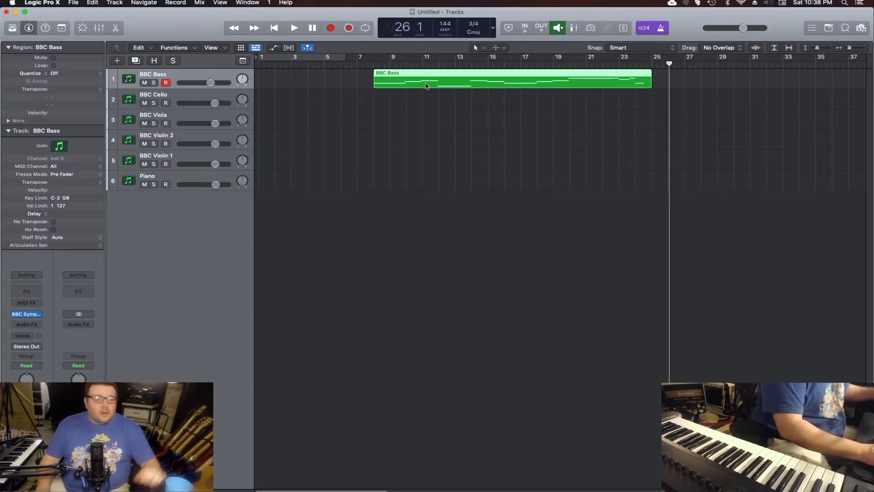
- Select the BBC Cello track with the playhead at bar 8, and open its instrument from the mixer with the window moved up
key("comma")
left_click(197, 96)
key("period")
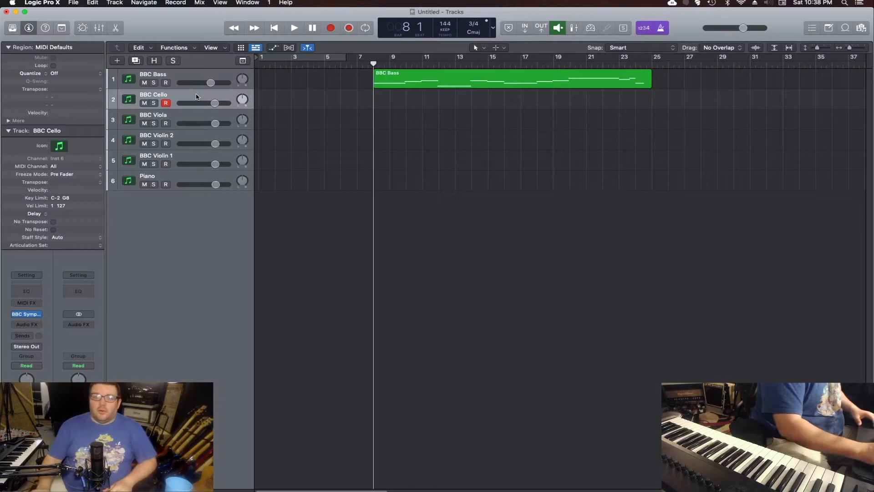
key("x")
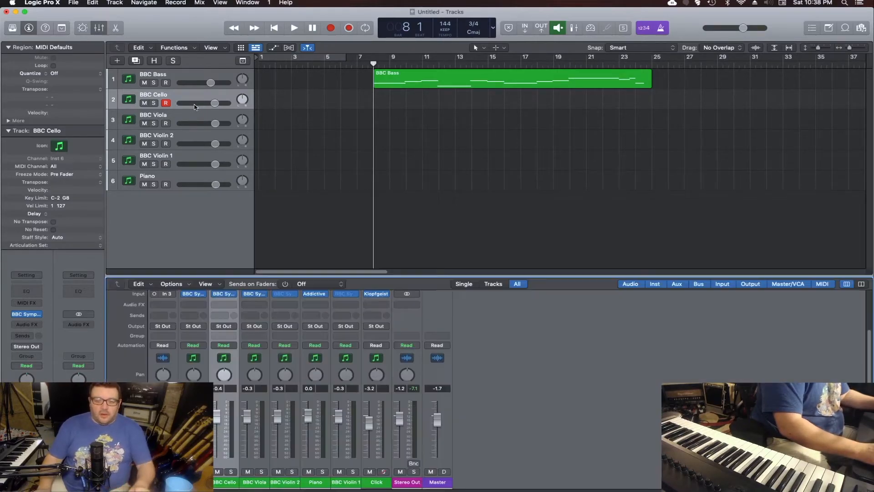
left_click(228, 296)
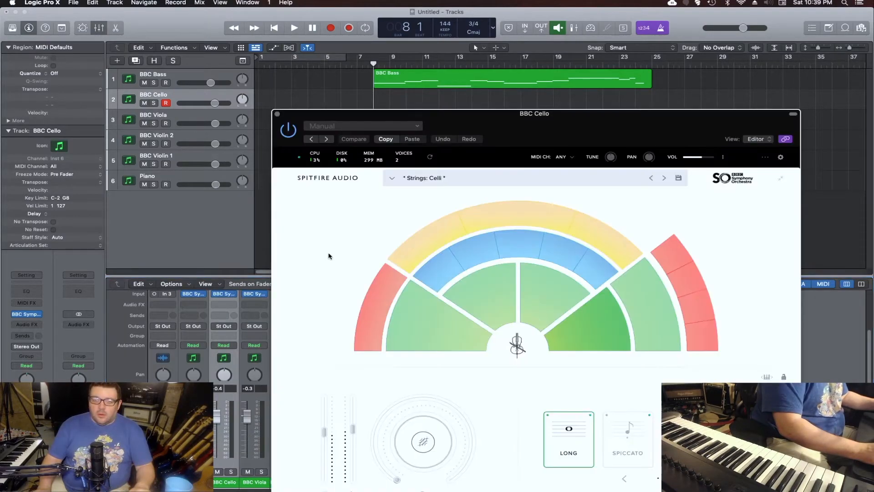
left_click_drag(511, 126, 539, 67)
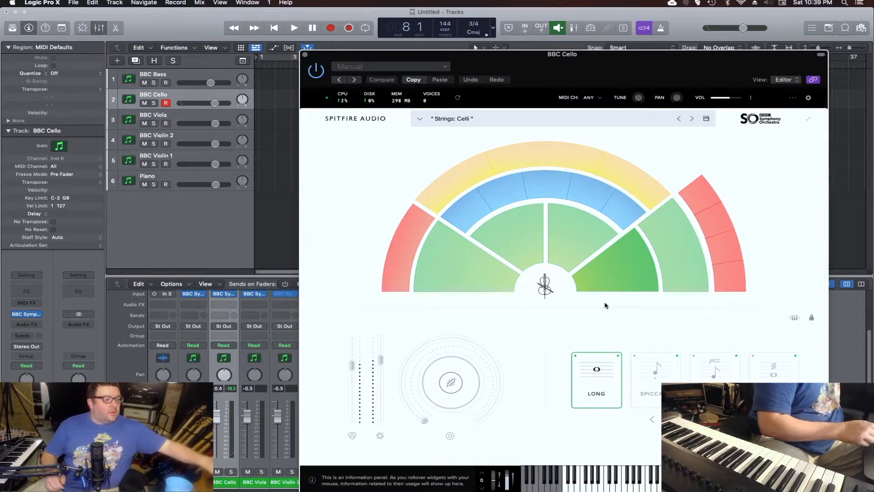
- Move the cello instrument window clear of the regions and record a BBC Cello part over the bass, starting from bar 8
key("comma")
key("comma")
key("k")
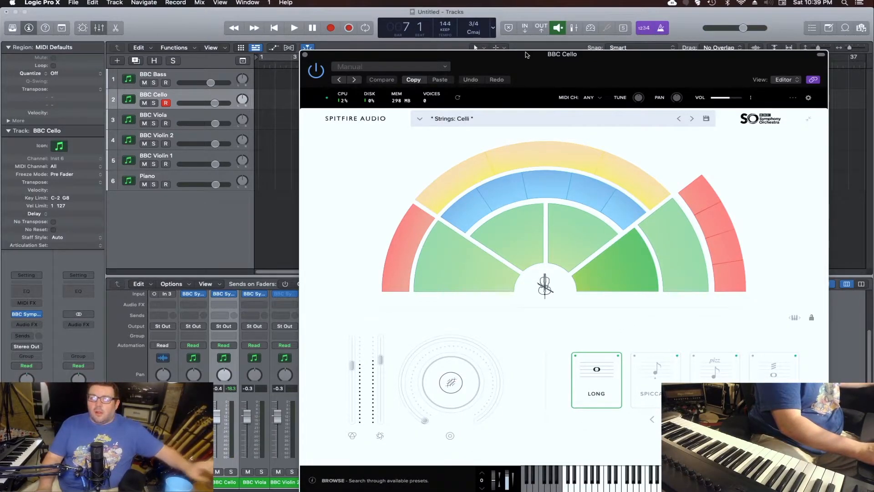
left_click_drag(525, 52, 548, 141)
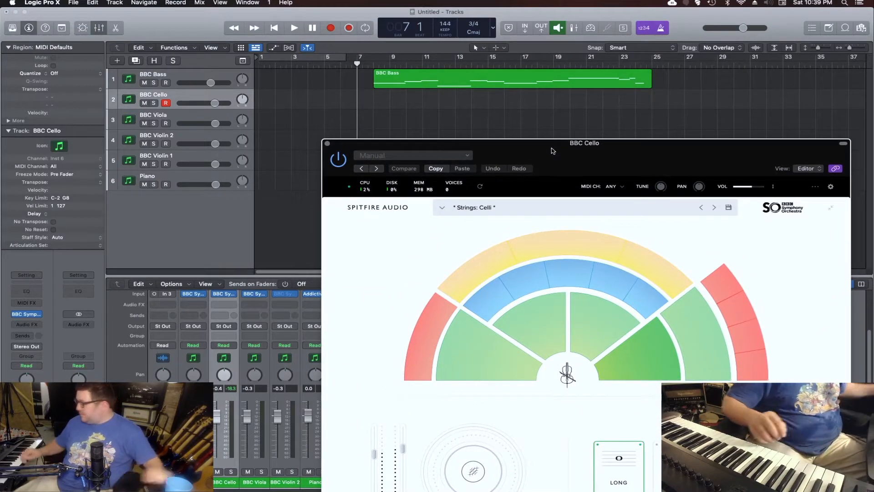
key("period")
key("period")
key("comma")
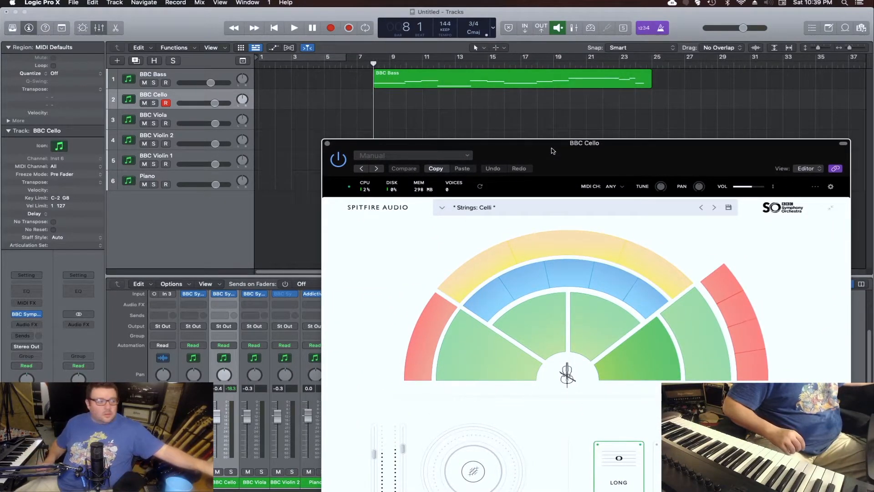
key("r")
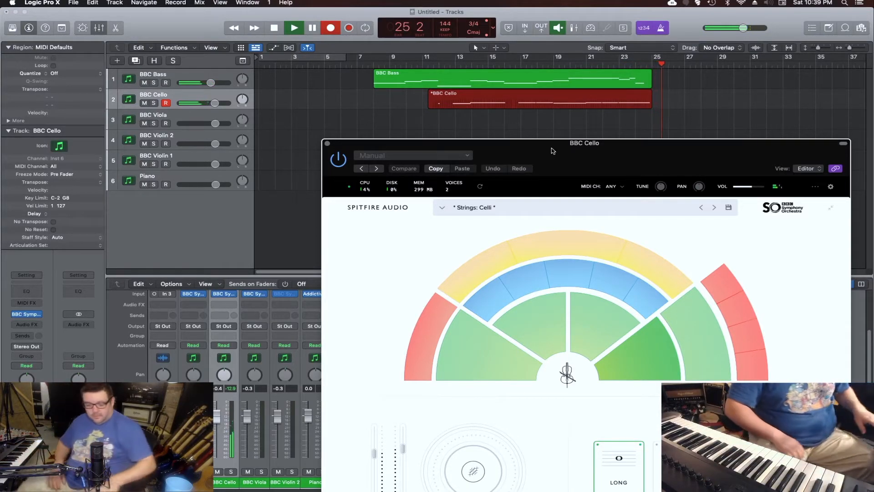
key("space")
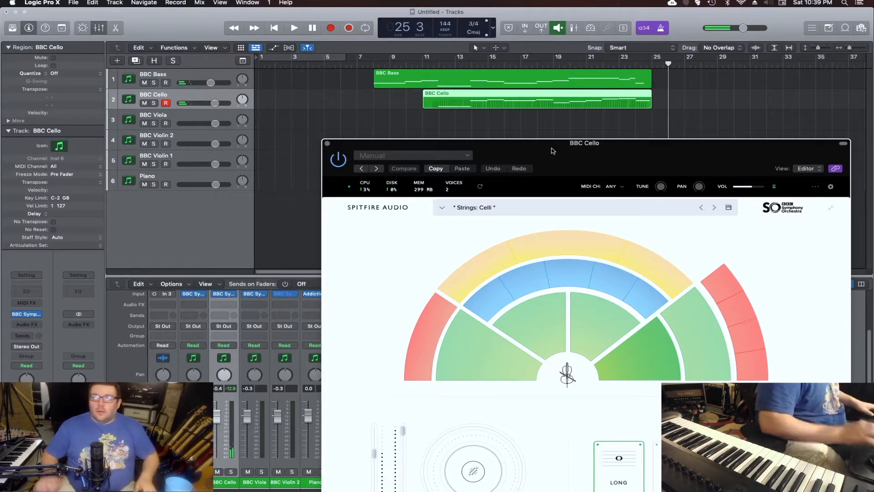
- Play back the bass and cello parts from bar 11, close the cello instrument window, and stop around bar 21
key("space")
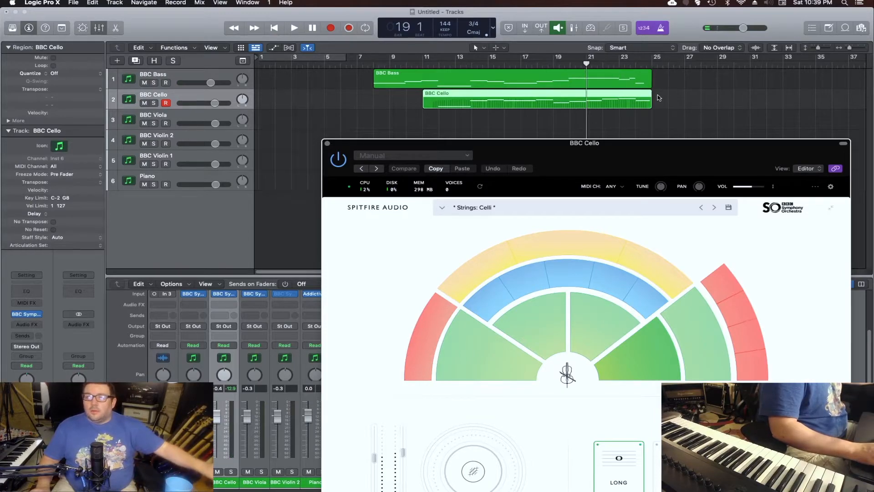
key("period")
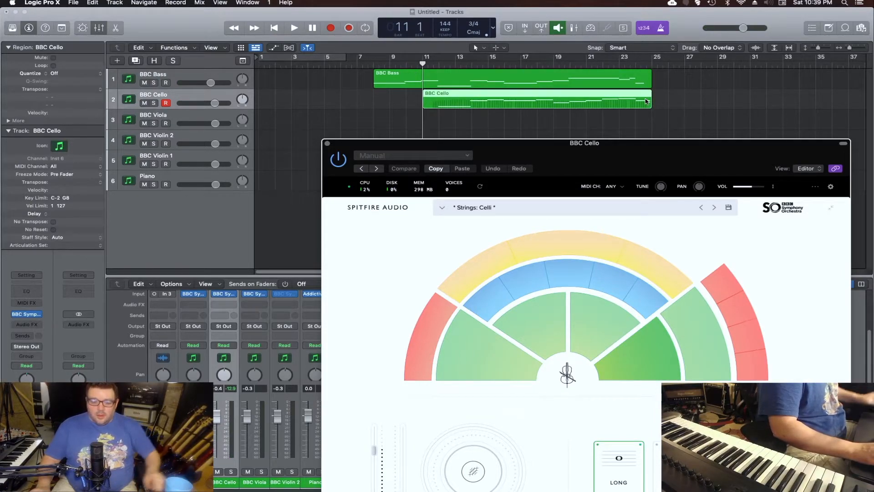
key("space")
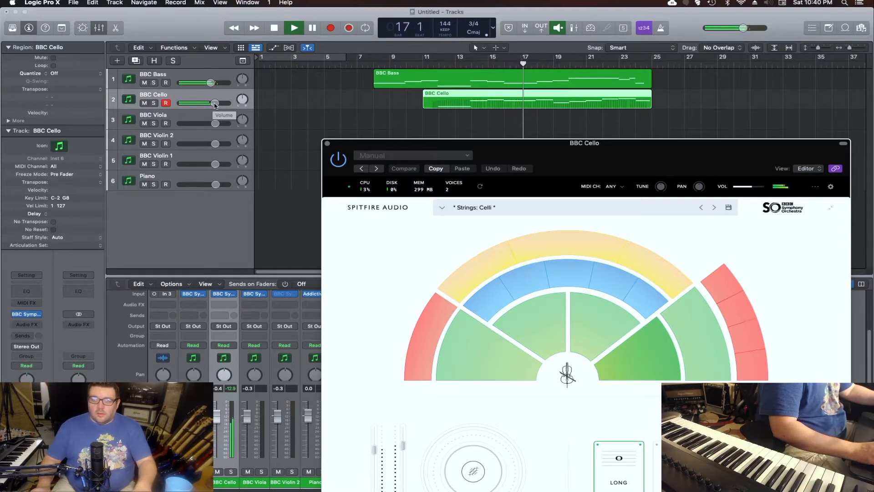
left_click(328, 143)
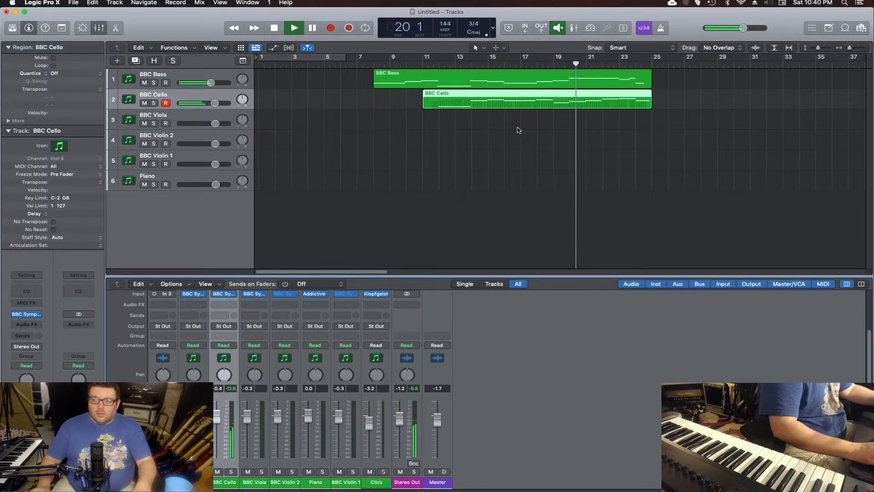
key("space")
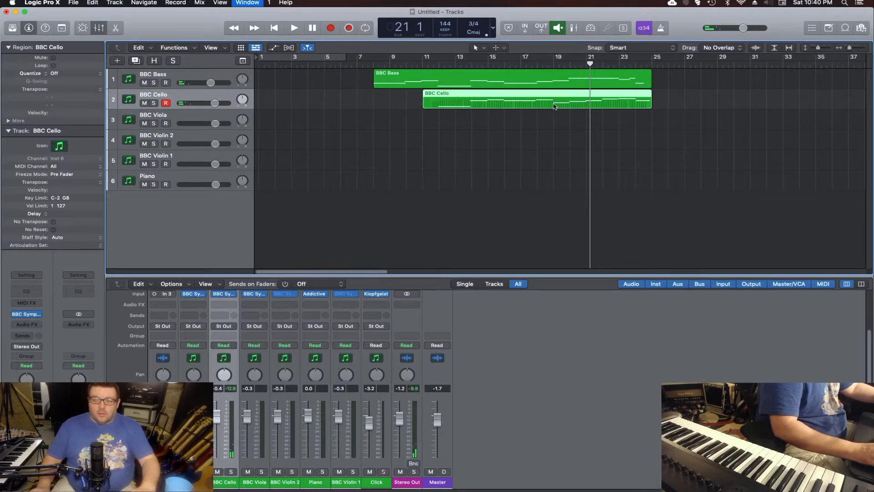
- Open the BBC Cello region in the Piano Roll and raise the note at bar 19 to the pitch of the bar 21 note
double_click(553, 105)
left_click_drag(524, 150, 534, 149)
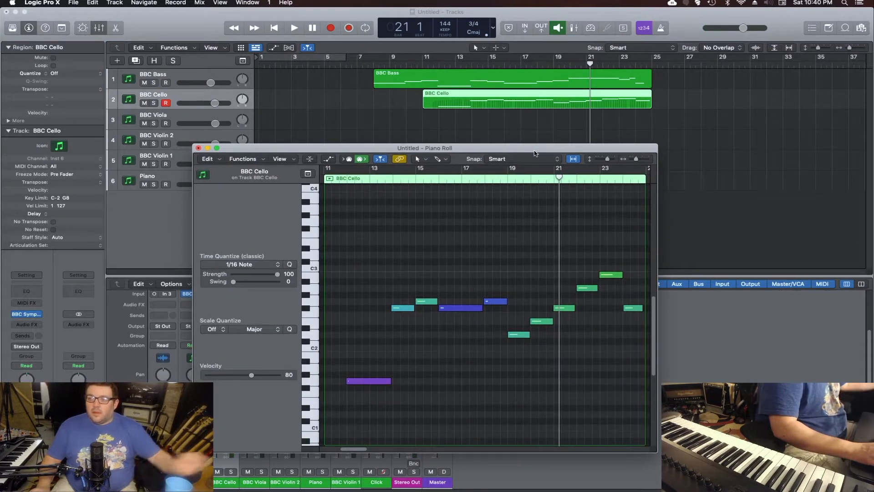
key("comma")
key("comma")
key("comma")
key("comma")
key("period")
left_click_drag(518, 335, 515, 313)
- Play back the bass and corrected cello parts from bar 10 with the Piano Roll open, and stop around bar 26
key("comma")
key("comma")
key("comma")
key("comma")
key("comma")
key("comma")
key("comma")
key("comma")
key("comma")
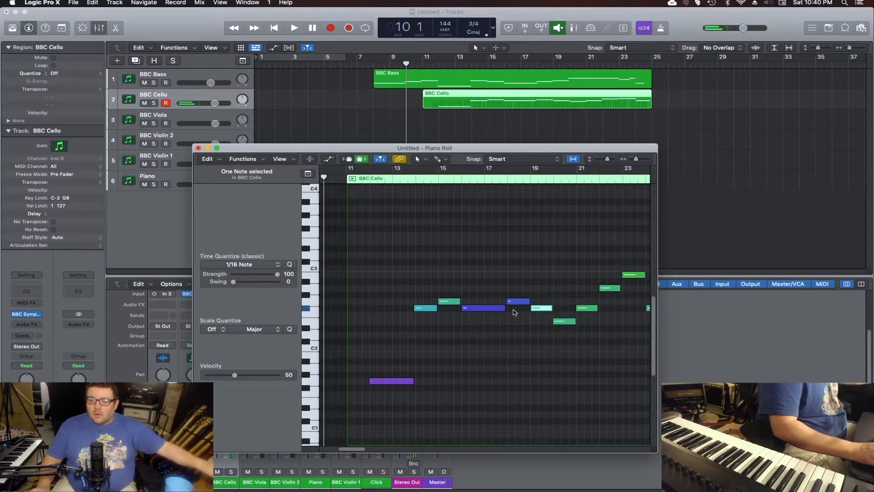
key("space")
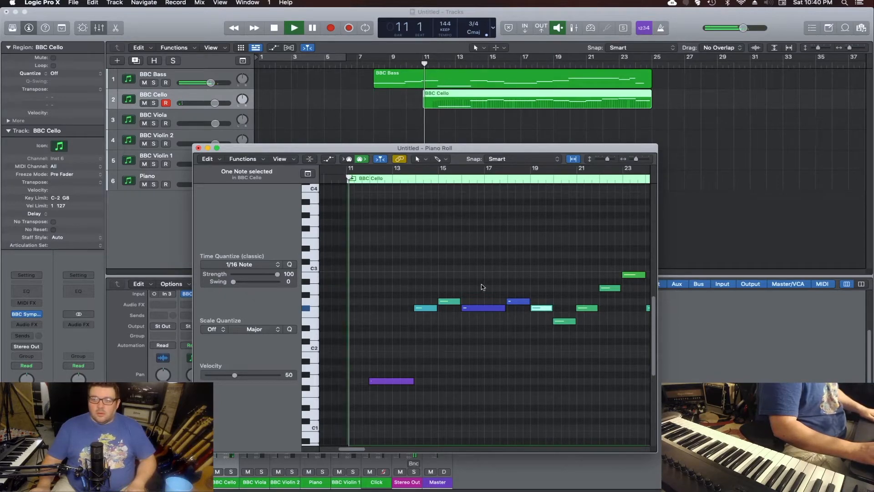
scroll(483, 287, "up", 3)
scroll(483, 288, "down", 3)
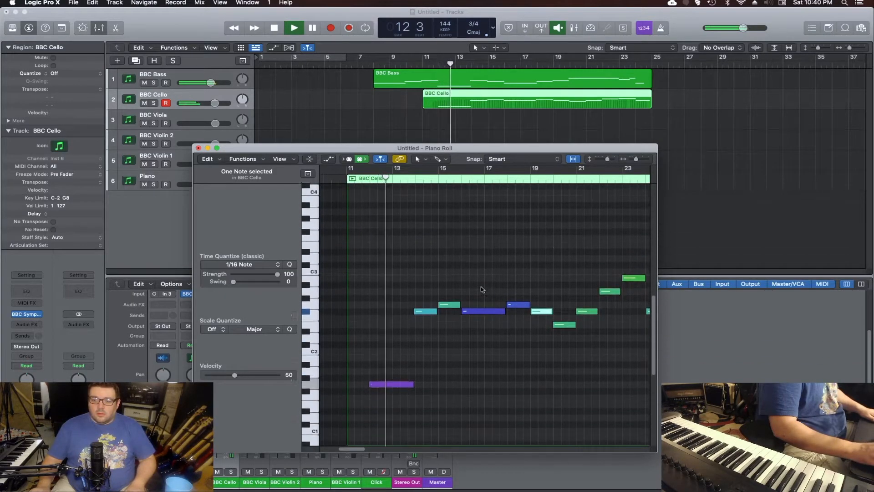
scroll(483, 288, "down", 3)
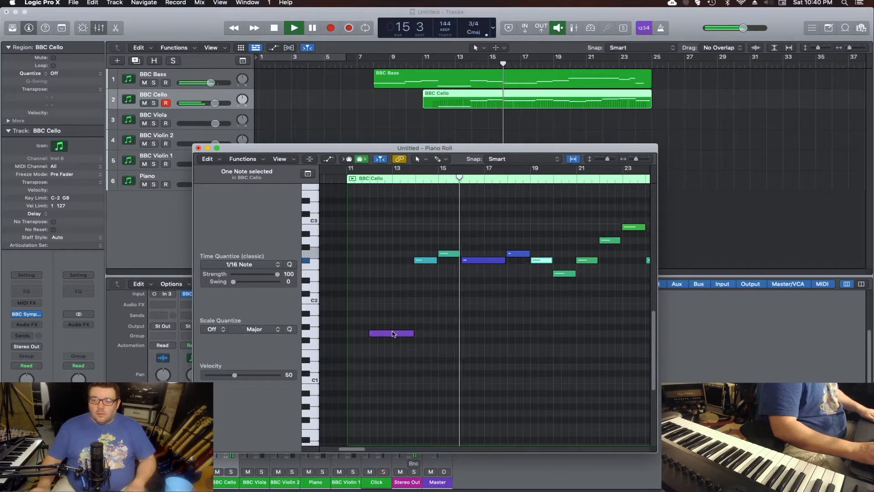
mouse_move(393, 332)
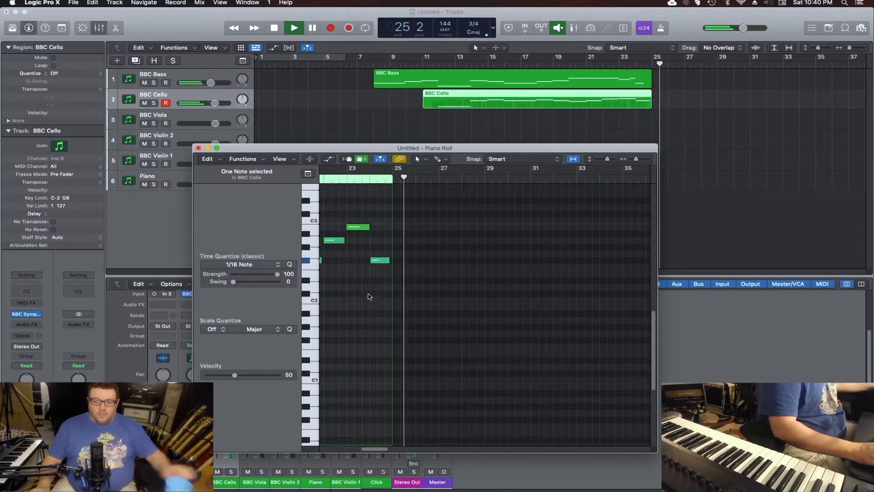
key("space")
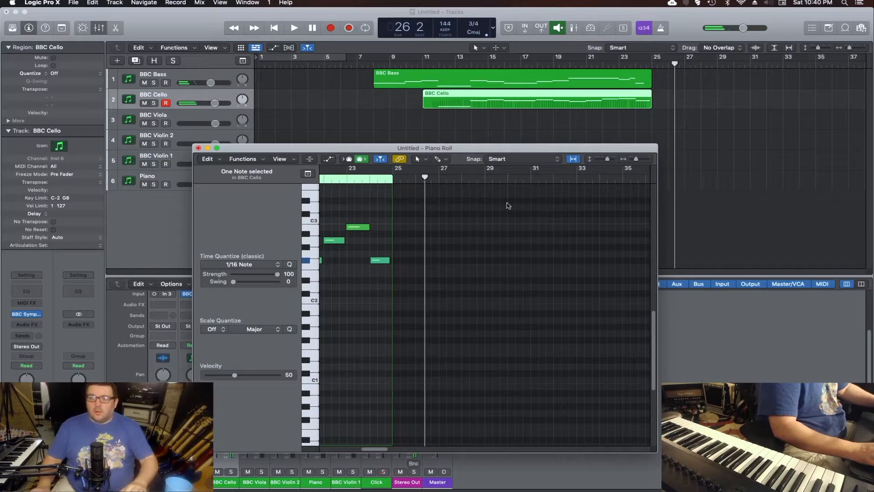
- Open the BBC Bass region in the Piano Roll, widen the editor, lengthen the last low note to the region's end, and close the editor
left_click(598, 79)
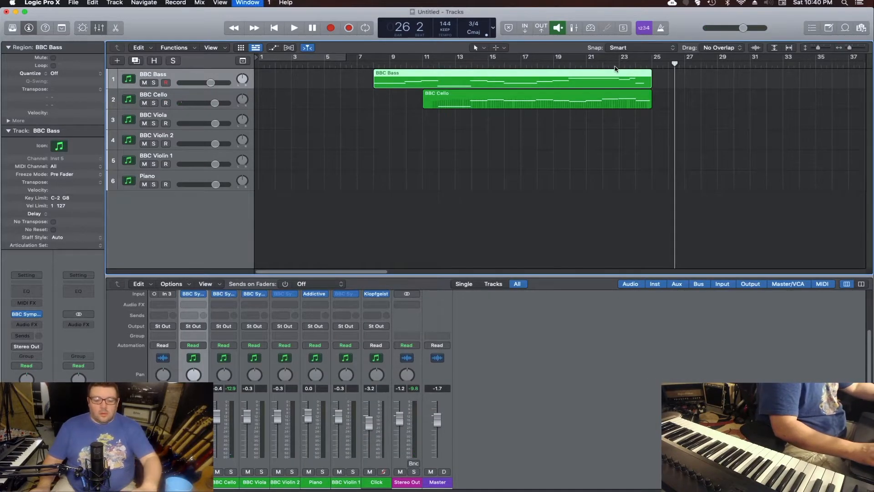
key("super+4")
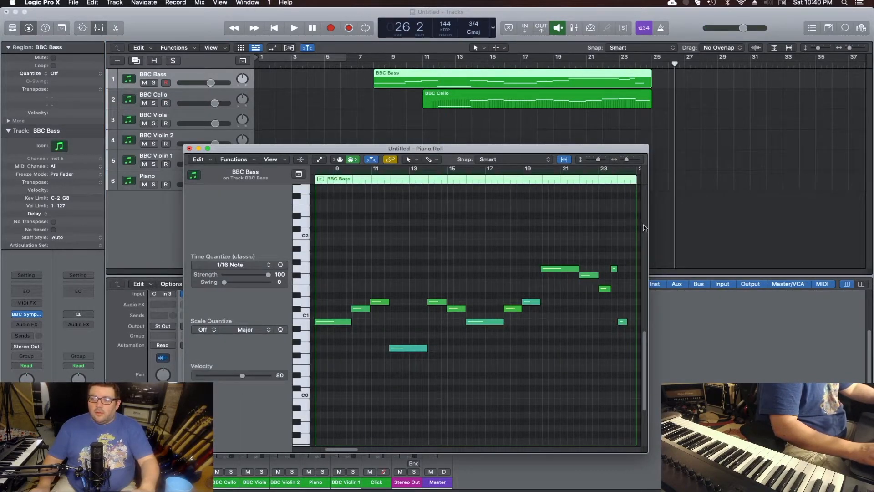
left_click_drag(650, 227, 698, 228)
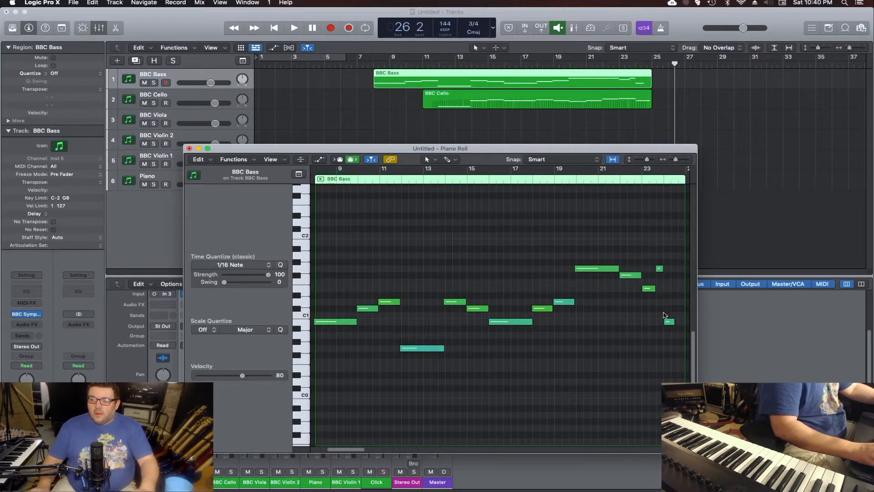
left_click_drag(672, 322, 684, 322)
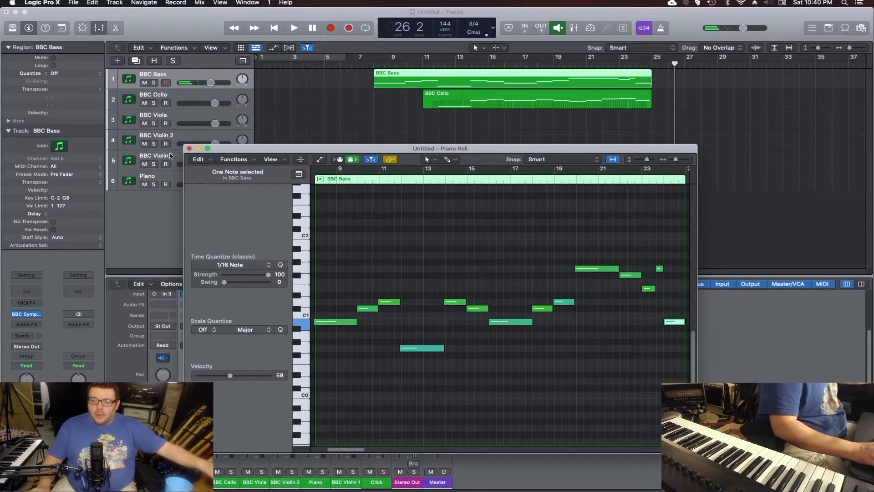
left_click(190, 148)
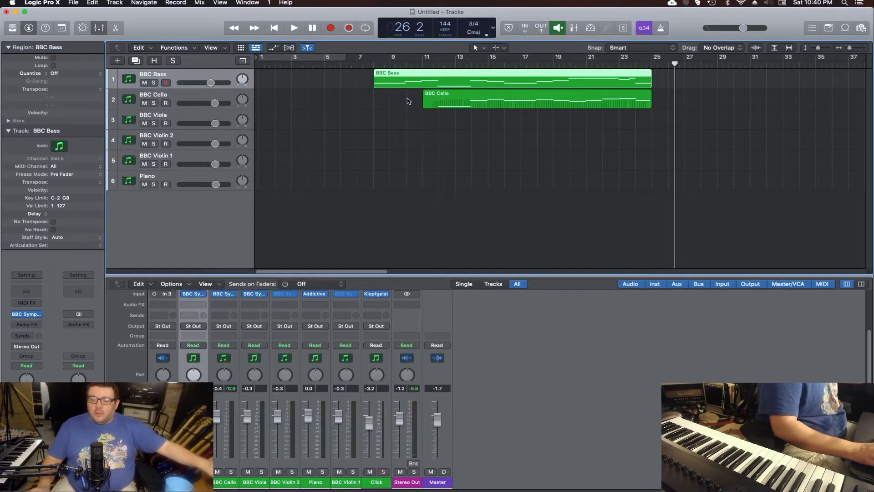
- Copy the BBC Cello region onto the BBC Viola track, starting at bar 11
left_click(446, 107)
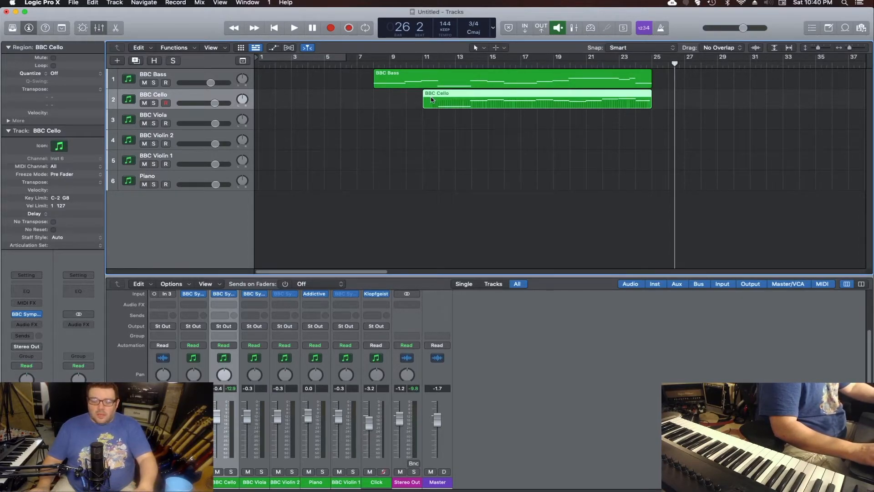
key("comma")
key("comma")
key("comma")
key("comma")
key("comma")
key("comma")
key("comma")
key("comma")
key("comma")
key("comma")
key("comma")
key("comma")
key("comma")
key("comma")
key("comma")
key("comma")
key("comma")
key("comma")
key("comma")
key("comma")
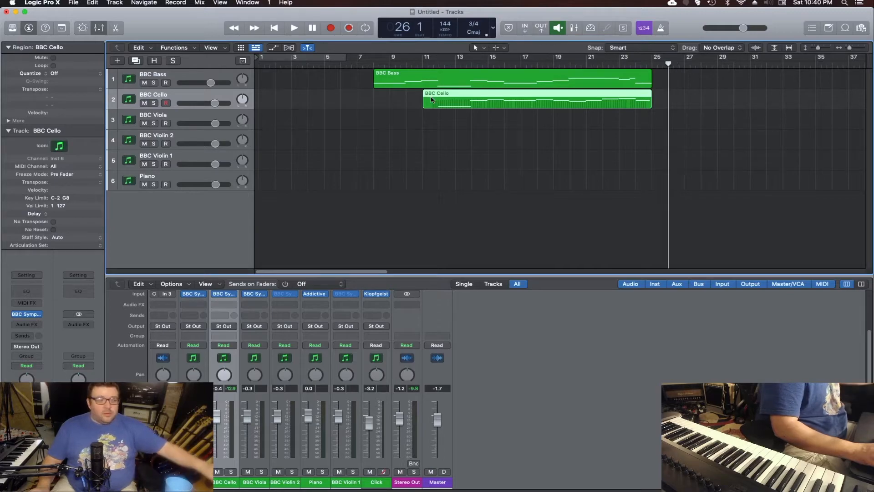
key("period")
key("period")
key("period")
key("period")
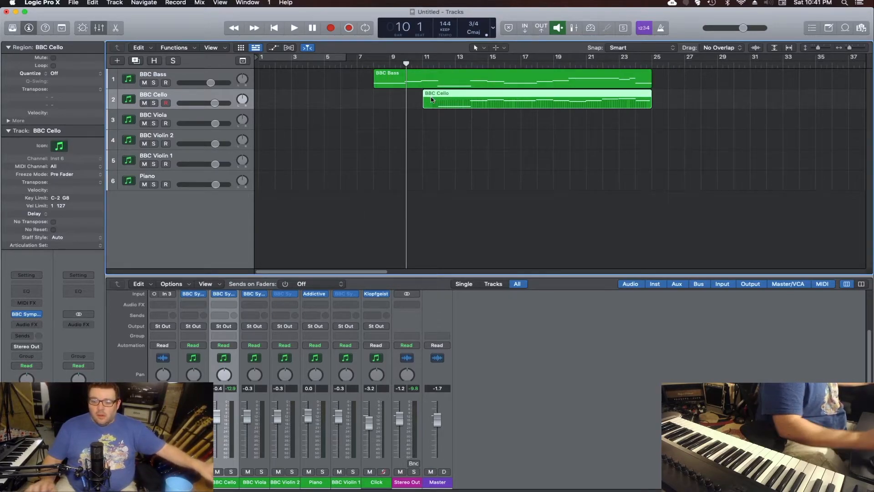
key("Down")
key("super+v")
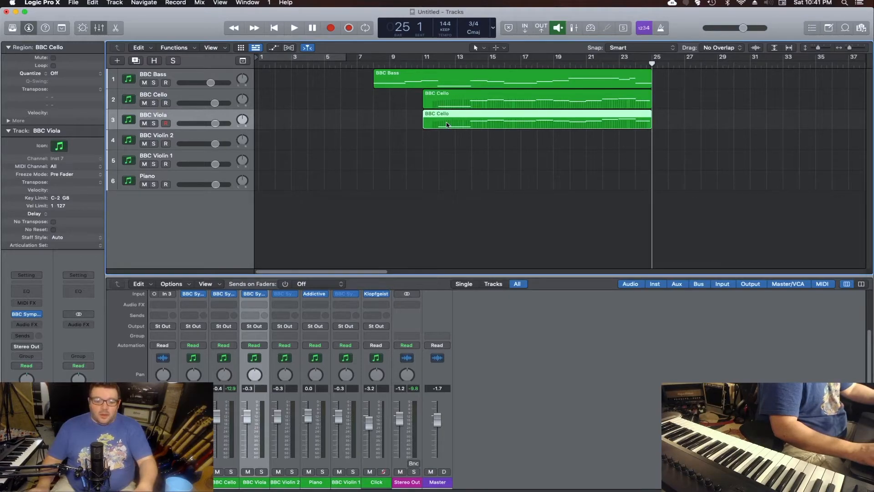
- Transpose all notes of the BBC Viola track's region up 12 semitones in the Piano Roll, and close the editor
key("super+4")
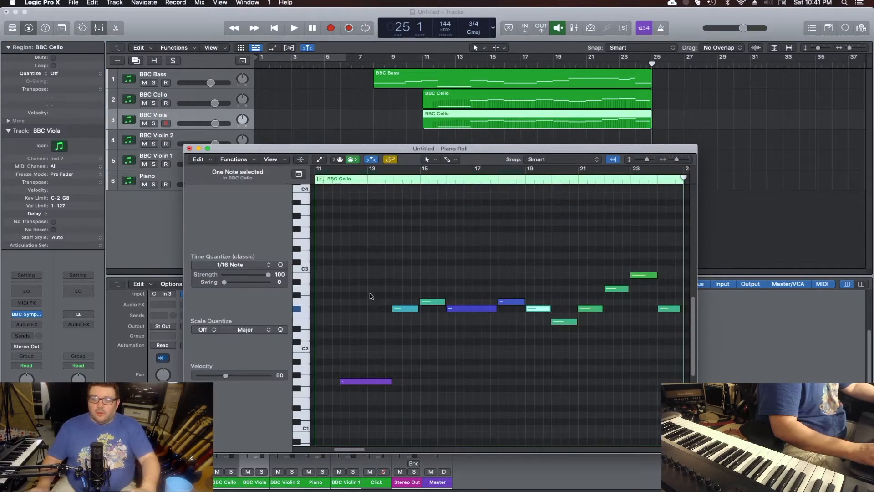
key("super+a")
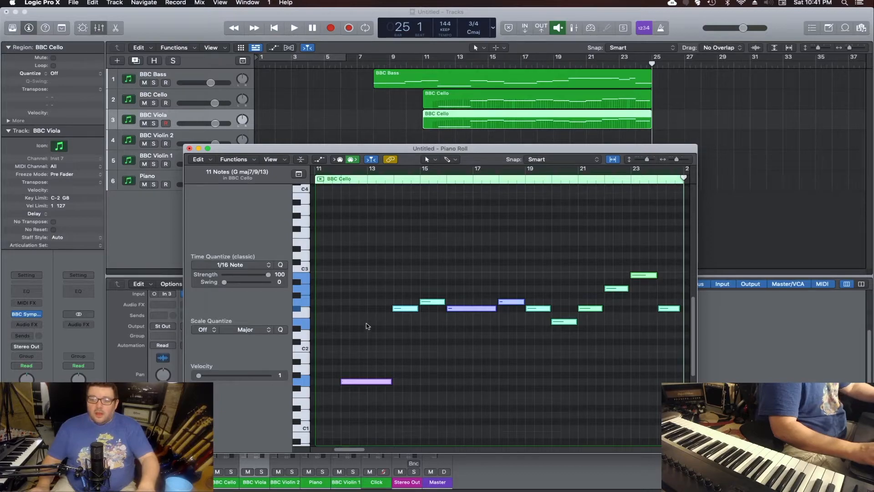
left_click_drag(362, 383, 364, 304)
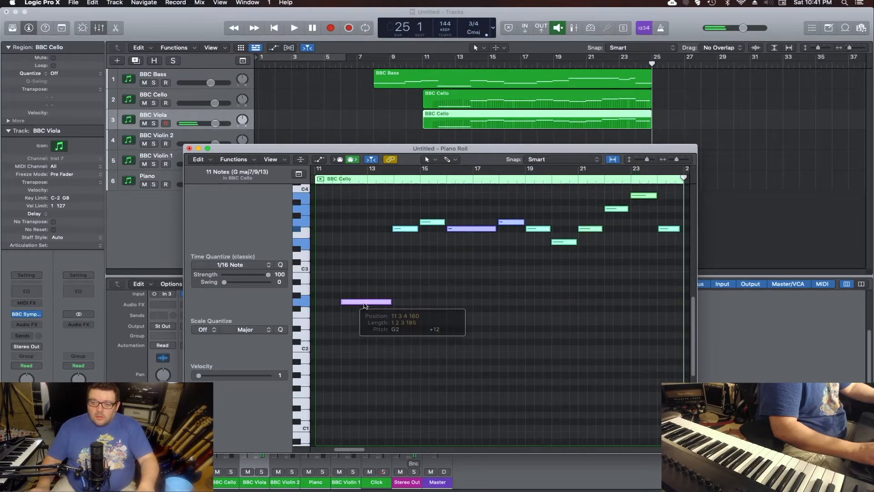
left_click(189, 148)
- Play the three parts from bar 8 while setting the BBC Bass volume to -4.7 dB and the BBC Viola volume to 0.0 dB
key("comma")
key("comma")
key("comma")
key("comma")
key("comma")
key("comma")
key("comma")
key("comma")
key("comma")
key("comma")
key("comma")
key("comma")
key("comma")
key("comma")
key("comma")
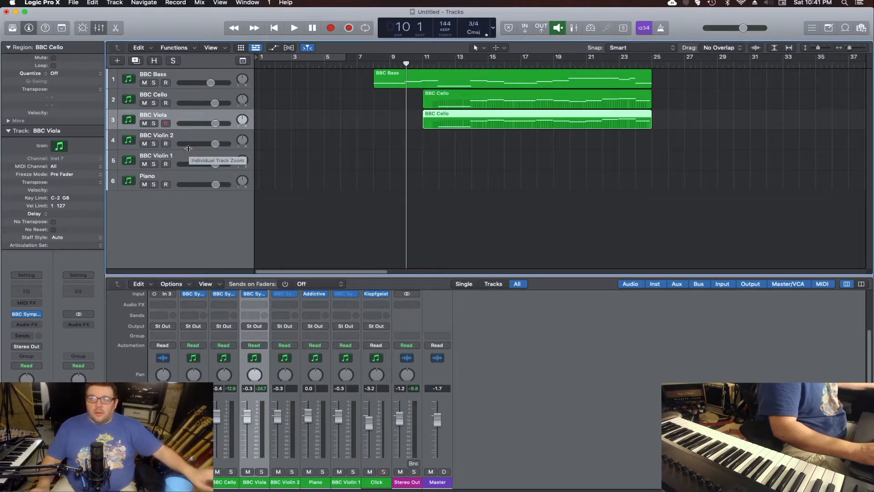
key("comma")
key("comma")
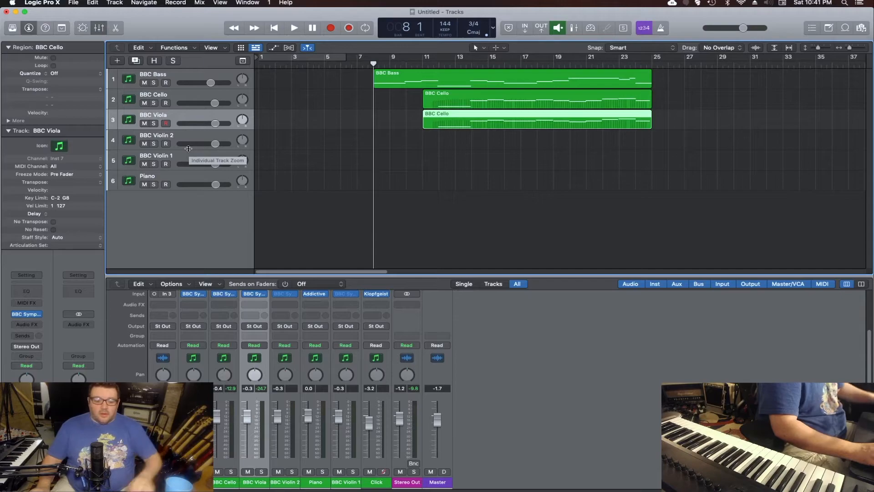
key("space")
left_click_drag(212, 82, 210, 83)
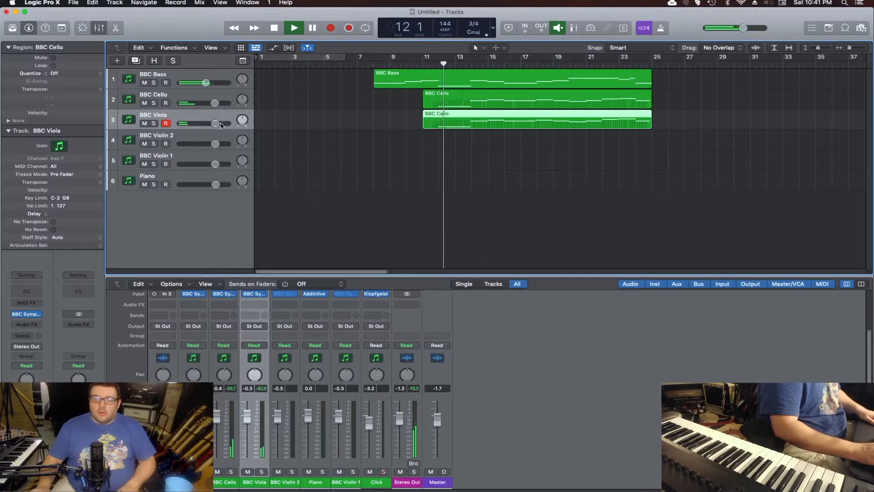
left_click_drag(221, 125, 225, 125)
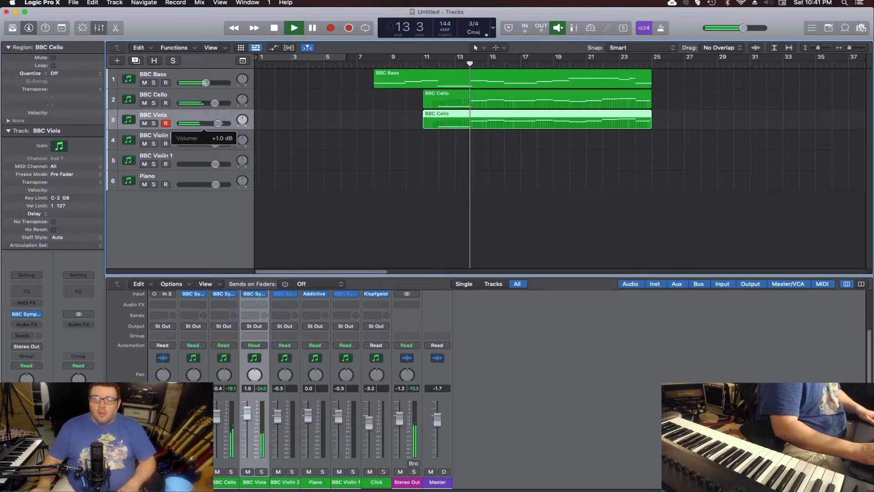
left_click_drag(218, 123, 216, 125)
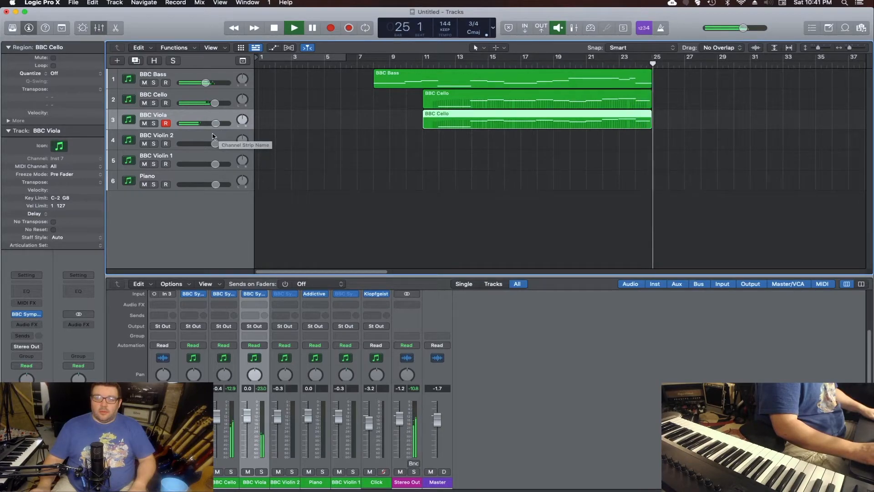
key("space")
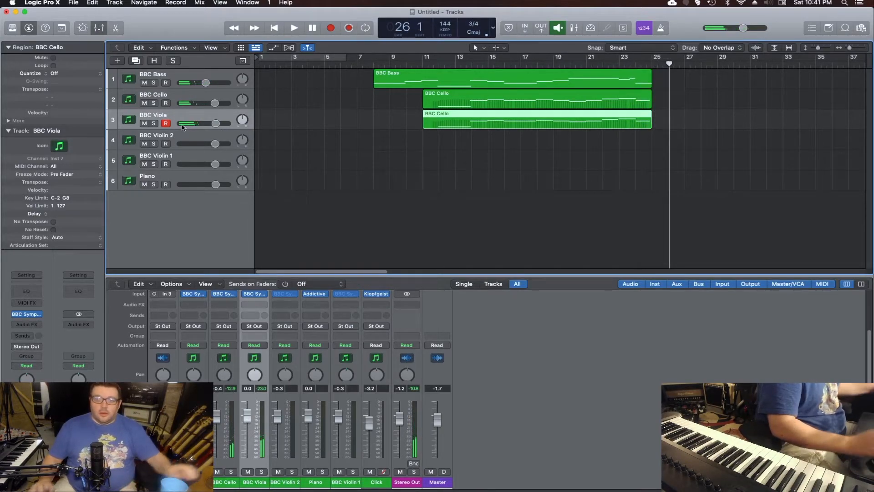
- Duplicate the BBC Viola track to add a second viola track, with the playhead moved back to bar 8
key("comma")
key("comma")
key("comma")
key("comma")
key("comma")
key("comma")
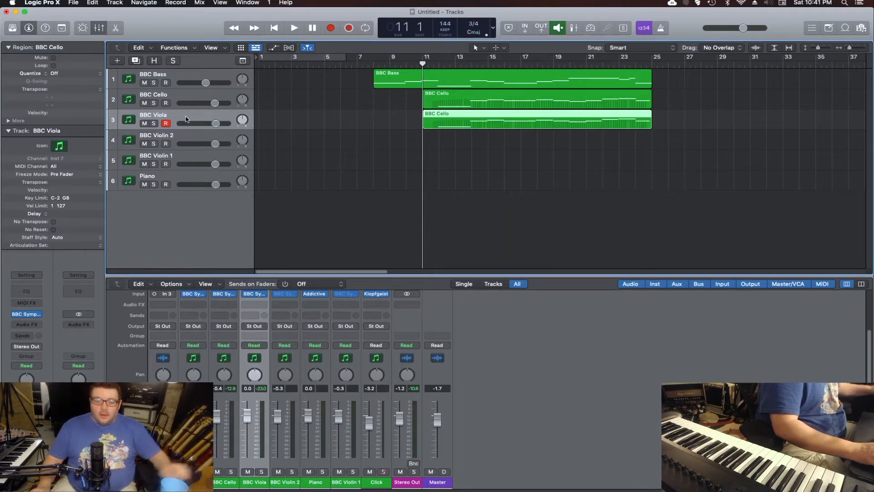
key("super+d")
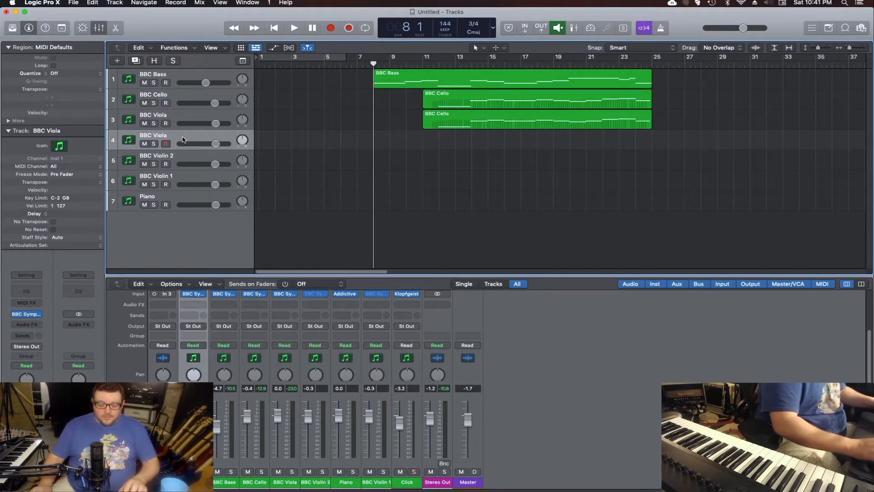
- Perform a part on the second BBC Viola track over playback from bar 8 with the metronome on, and capture it as a recording
key("k")
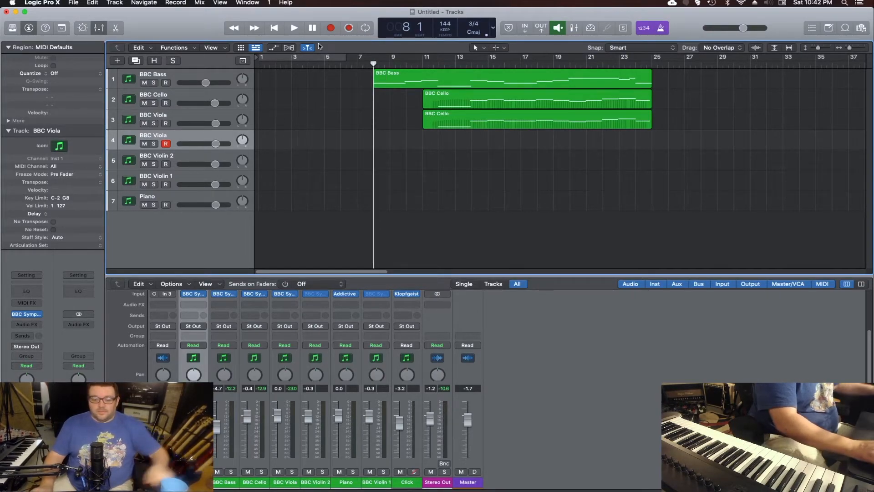
key("space")
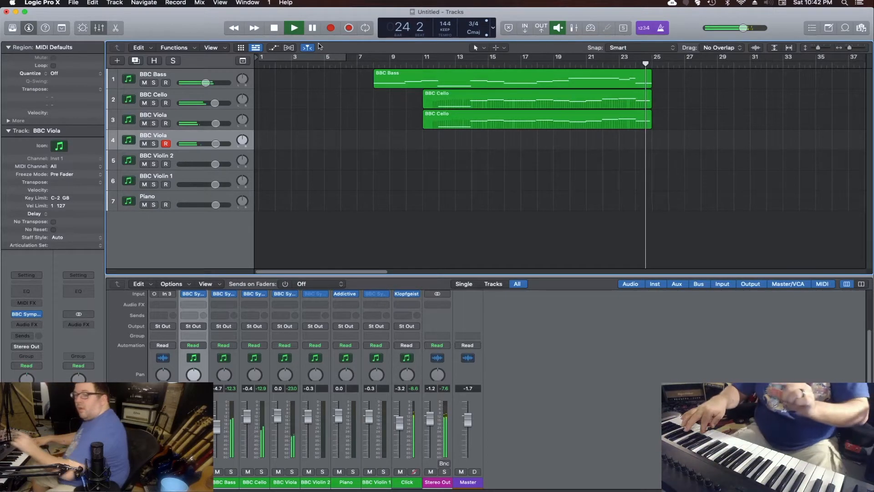
key("space")
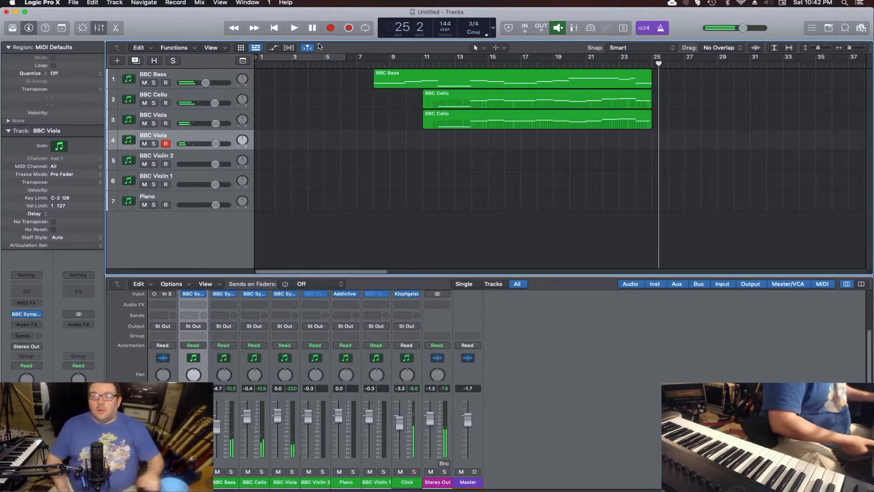
left_click(354, 28)
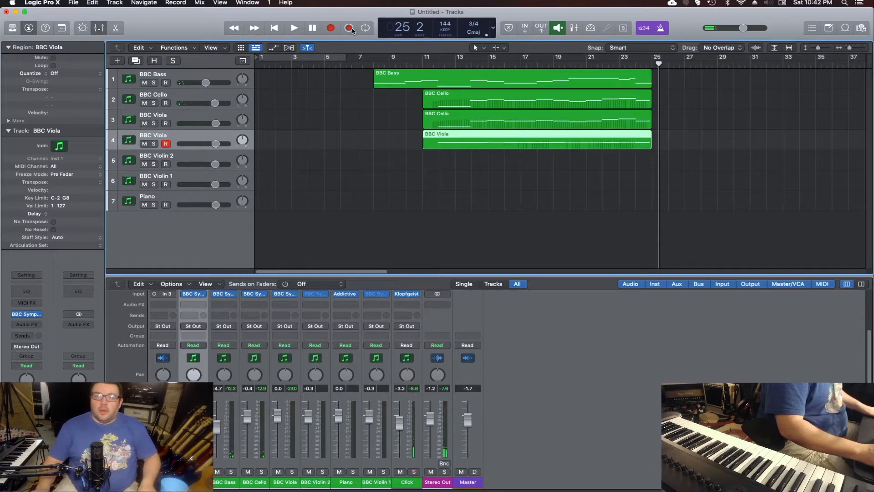
- Play the four string parts from bar 8 while lowering the Stereo Out volume to -2.5 dB, and stop around bar 26
key("comma")
key("comma")
key("comma")
key("comma")
key("comma")
key("comma")
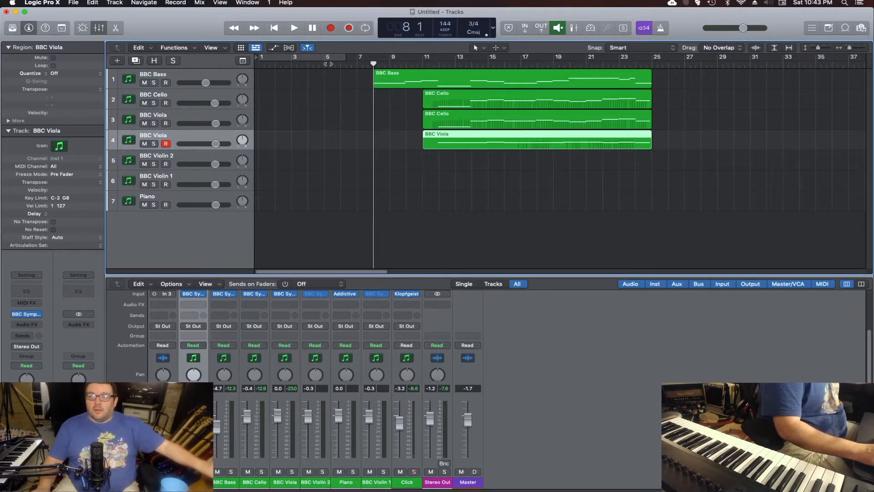
key("space")
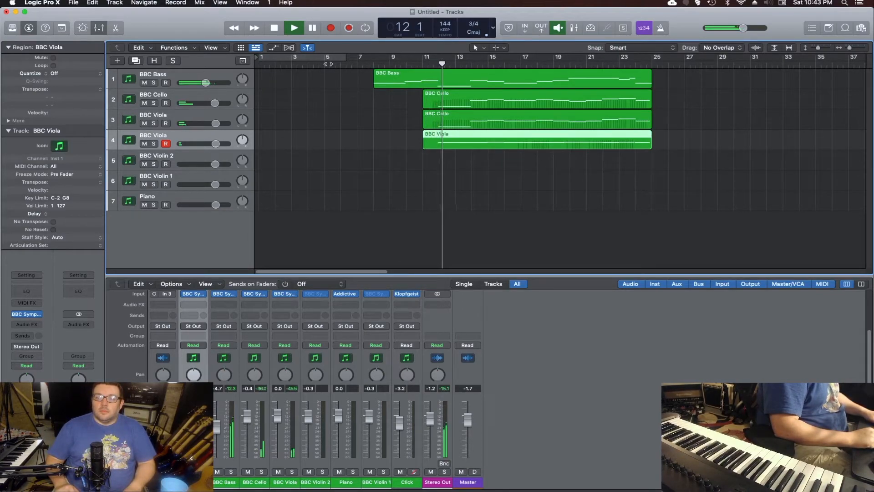
left_click(216, 147)
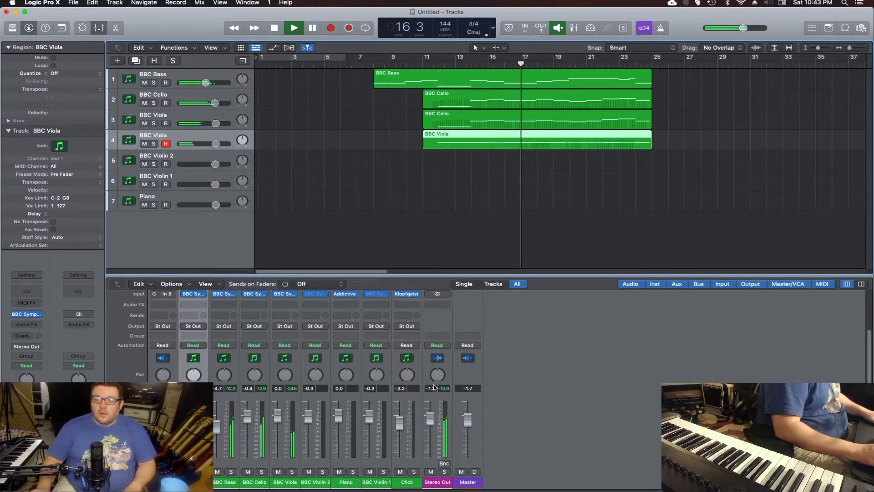
left_click_drag(435, 420, 435, 424)
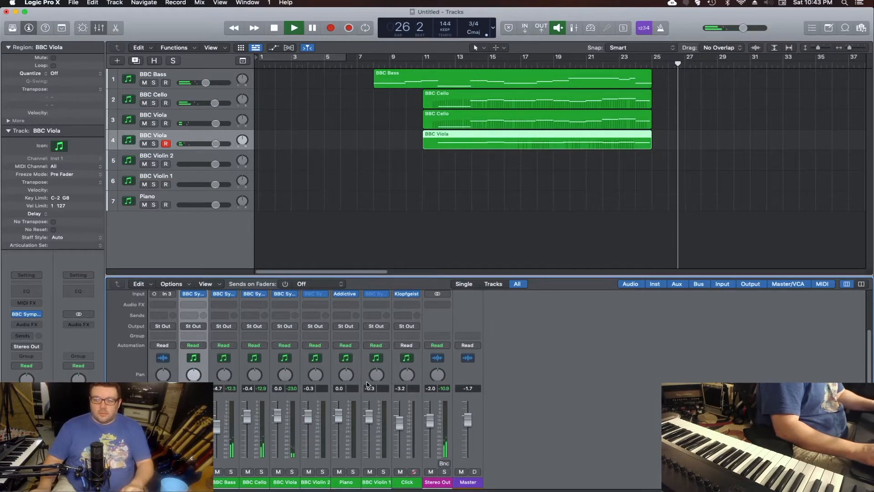
key("space")
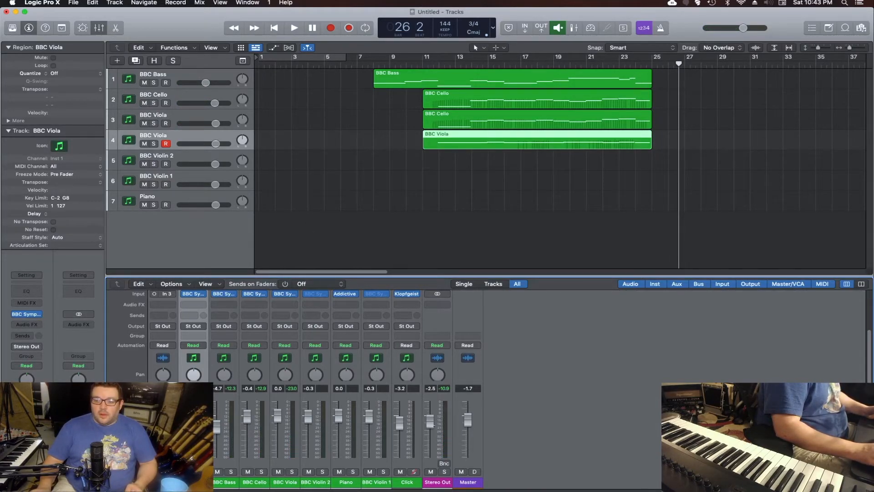
- Open the BBC Violin 2 track's instrument, audition the Violins 2 Long technique, and close the instrument
left_click(197, 159)
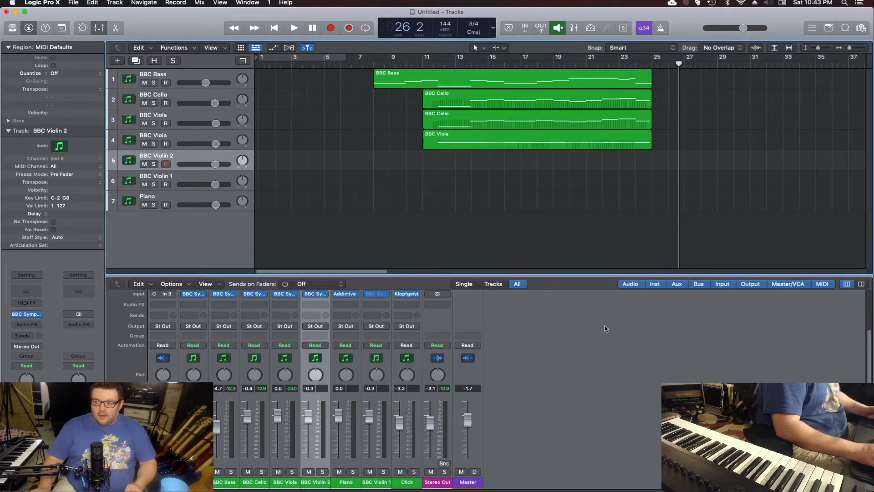
left_click(315, 293)
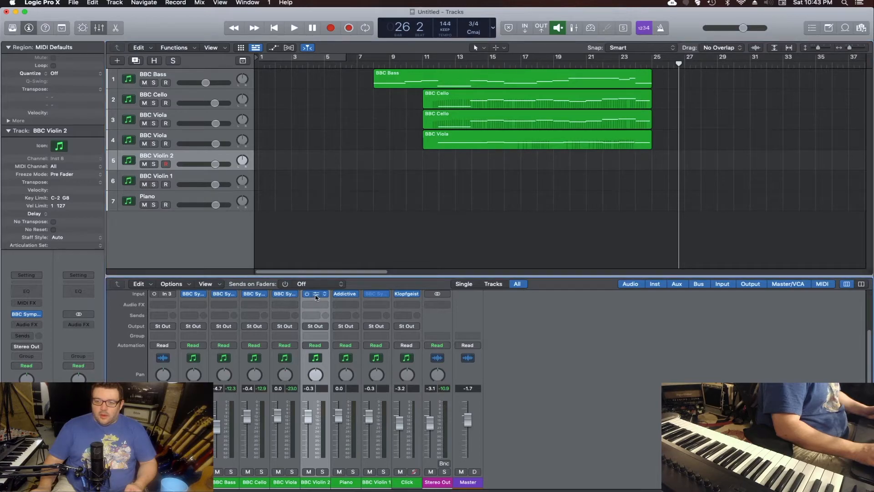
left_click_drag(569, 93, 580, 63)
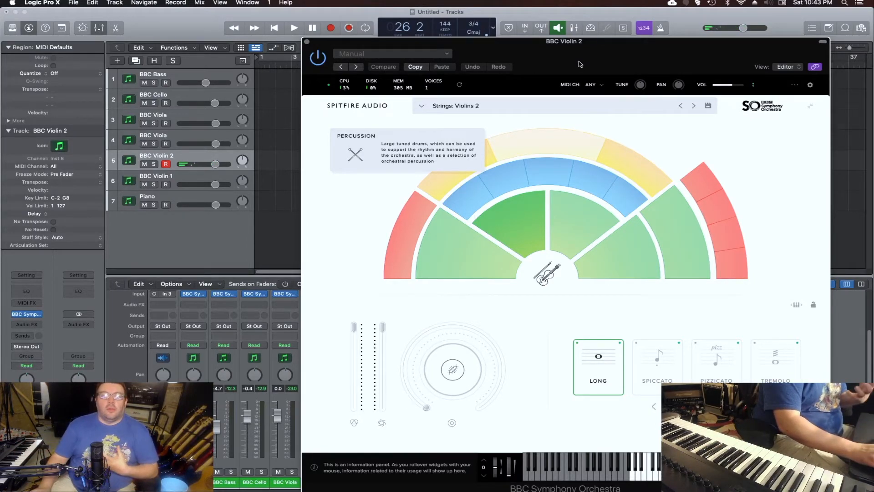
left_click(308, 43)
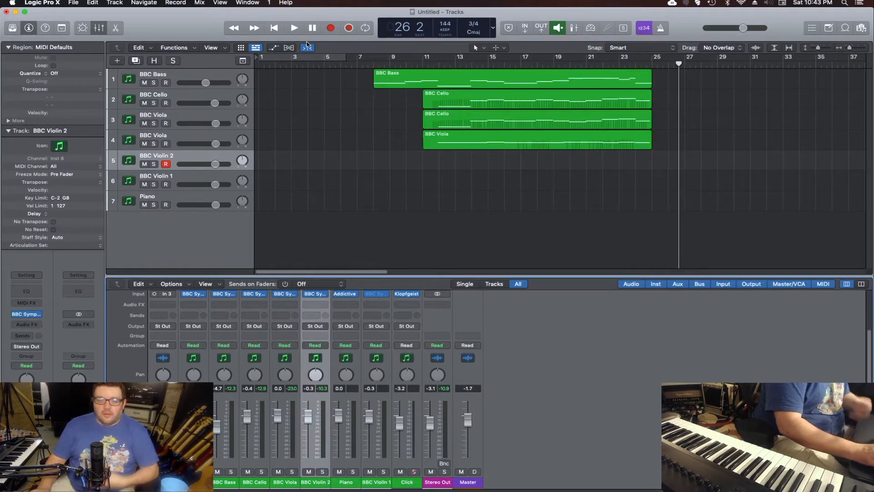
- Return the playhead to before the bass part's second bar, perform a part on BBC Violin 2 over playback, and capture it as a recording
key("comma")
key("comma")
key("comma")
key("comma")
key("comma")
key("comma")
key("comma")
key("comma")
key("comma")
key("comma")
key("comma")
key("comma")
key("comma")
key("comma")
key("comma")
key("comma")
key("comma")
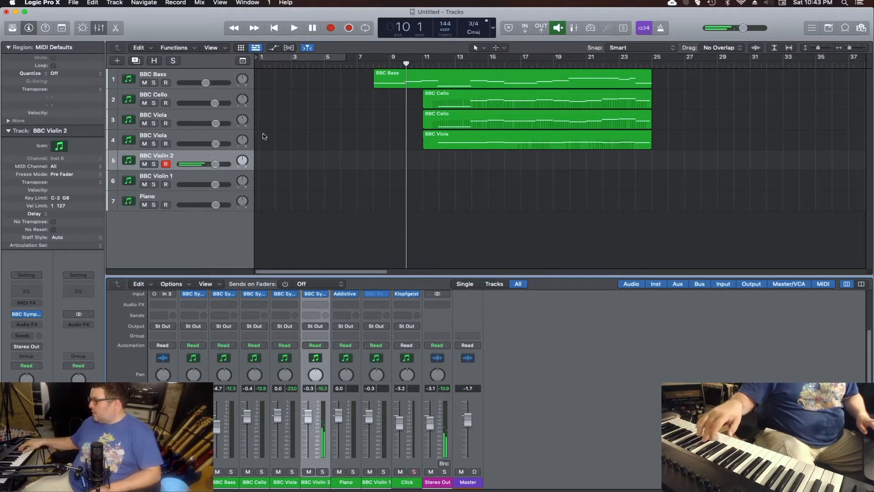
key("comma")
key("comma")
key("comma")
key("period")
key("space")
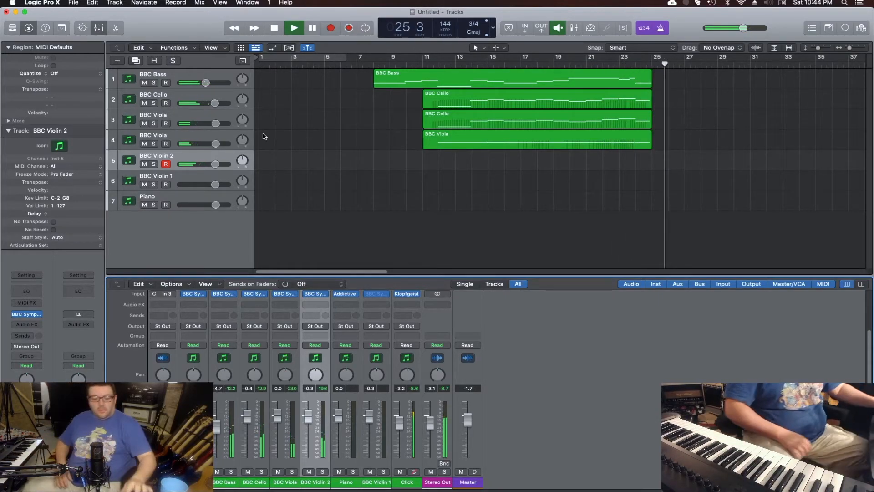
key("space")
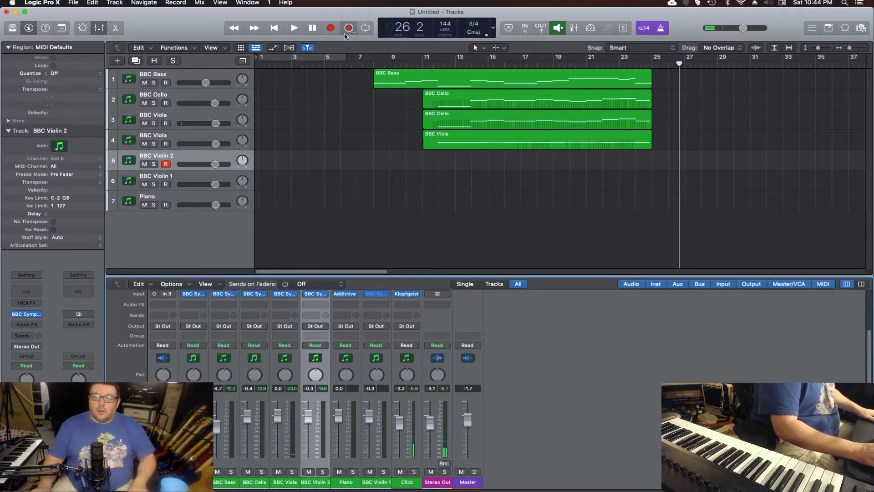
- Select the BBC Violin 1 track and move the playhead back to bar 9
left_click(188, 184)
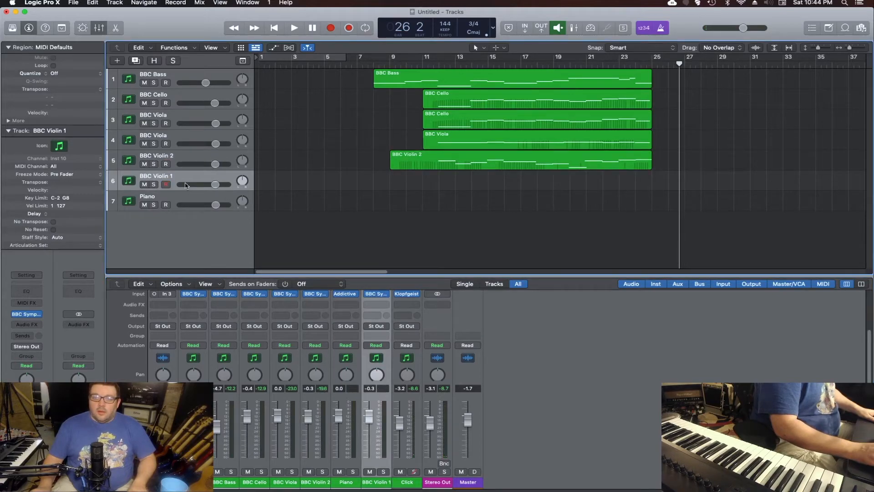
key("comma")
key("comma")
key("comma")
key("comma")
key("comma")
key("comma")
key("comma")
key("comma")
key("comma")
key("comma")
key("comma")
key("comma")
key("comma")
key("comma")
key("comma")
key("comma")
key("comma")
key("comma")
key("comma")
key("period")
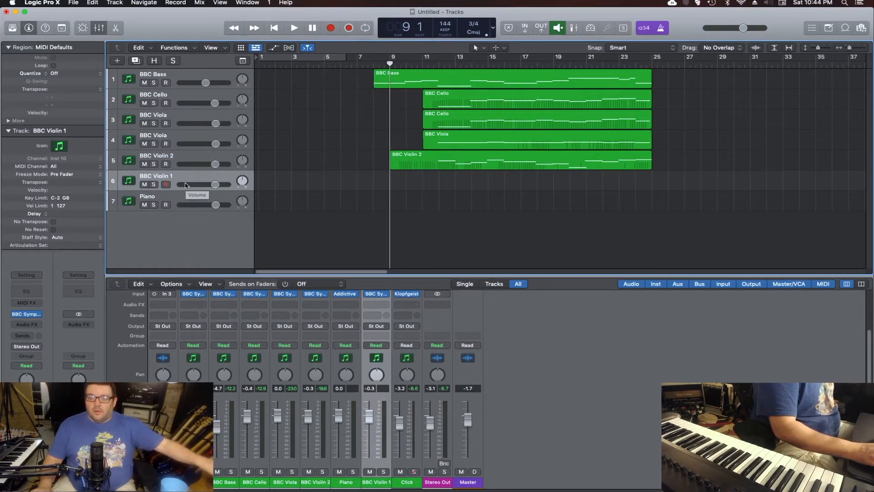
- Open the BBC Violin 1 track's instrument and select the Long technique for Violins 1
left_click(198, 78)
left_click(212, 184)
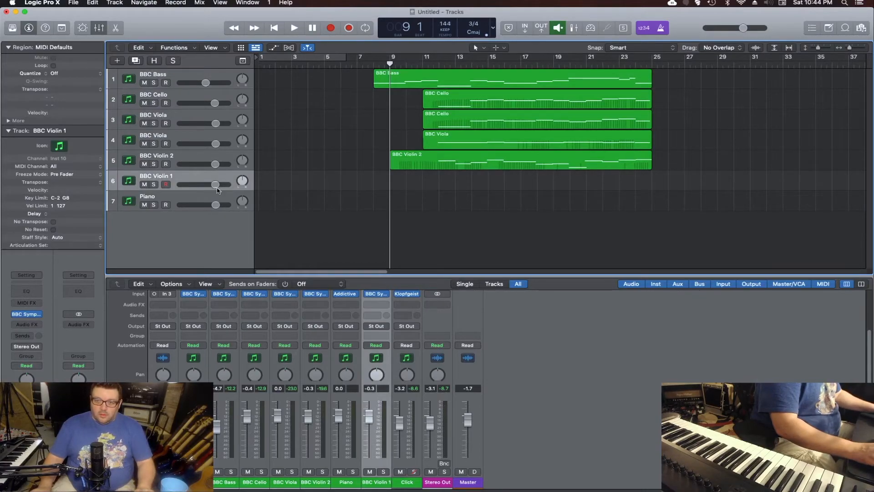
left_click(377, 294)
left_click_drag(566, 118, 591, 36)
left_click(601, 369)
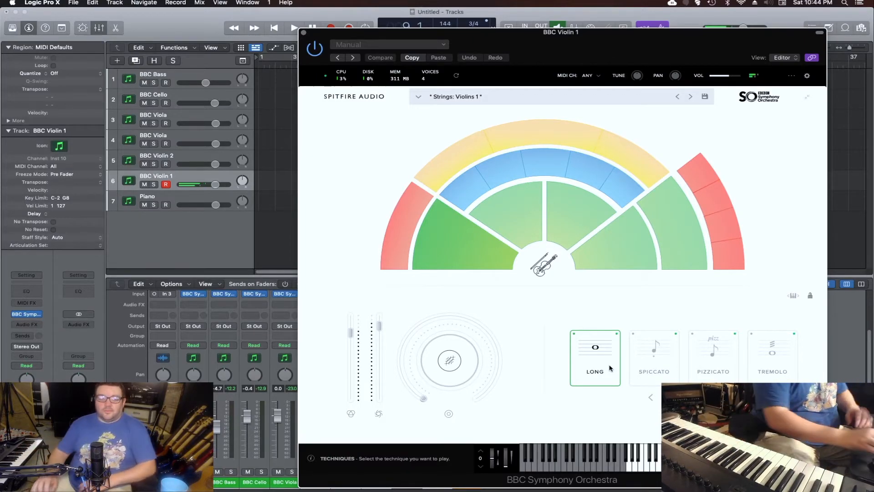
- Perform a part on the BBC Violin 1 track over playback from bar 7 and capture it as a recording
left_click_drag(475, 39, 536, 204)
key("period")
key("comma")
key("period")
key("period")
key("comma")
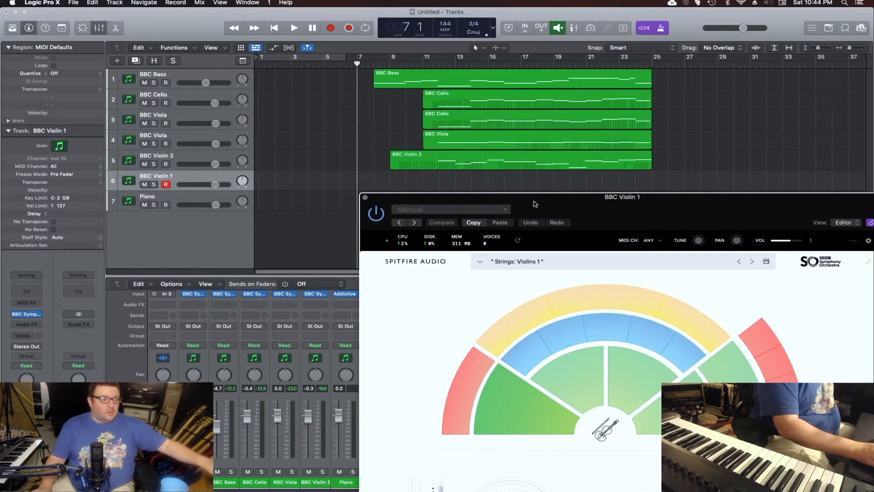
key("space")
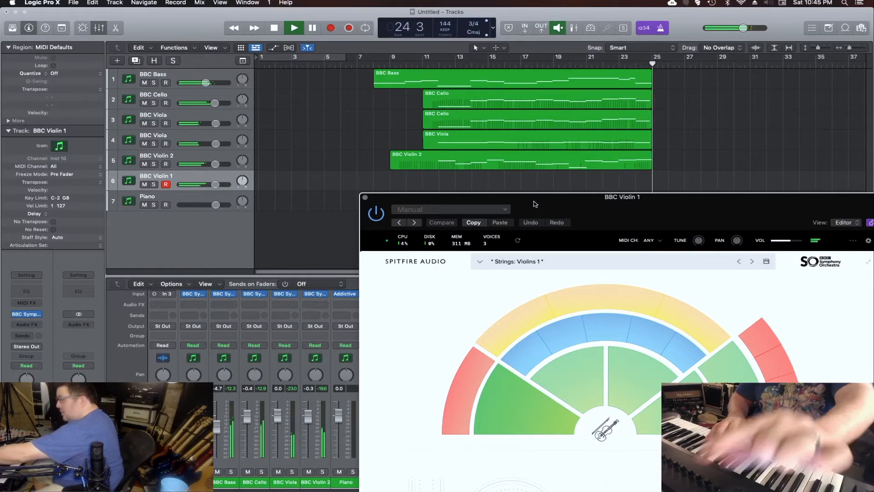
key("space")
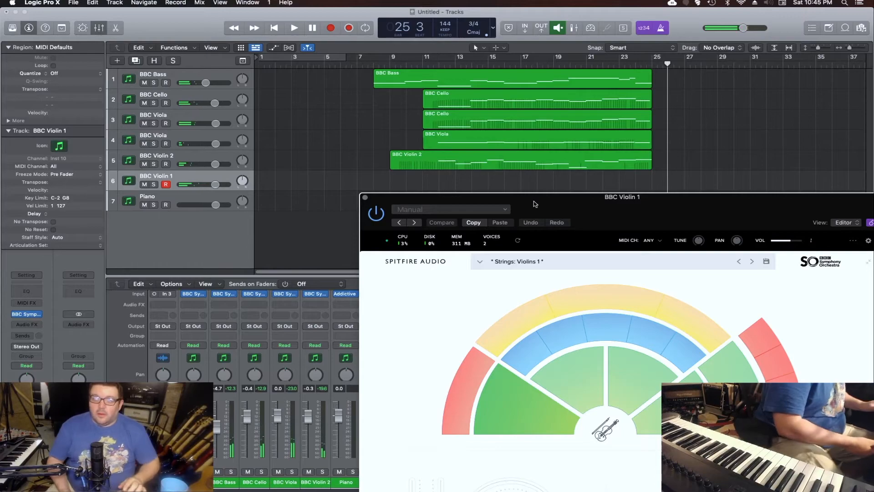
left_click(349, 27)
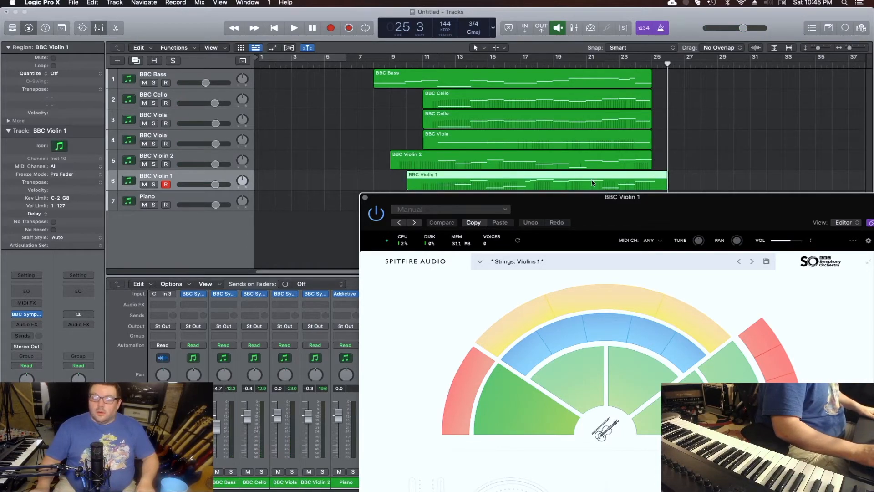
- Close the Violin 1 instrument and trim the end of the BBC Violin 1 region to match the other regions' end
left_click(364, 198)
left_click_drag(666, 183, 651, 184)
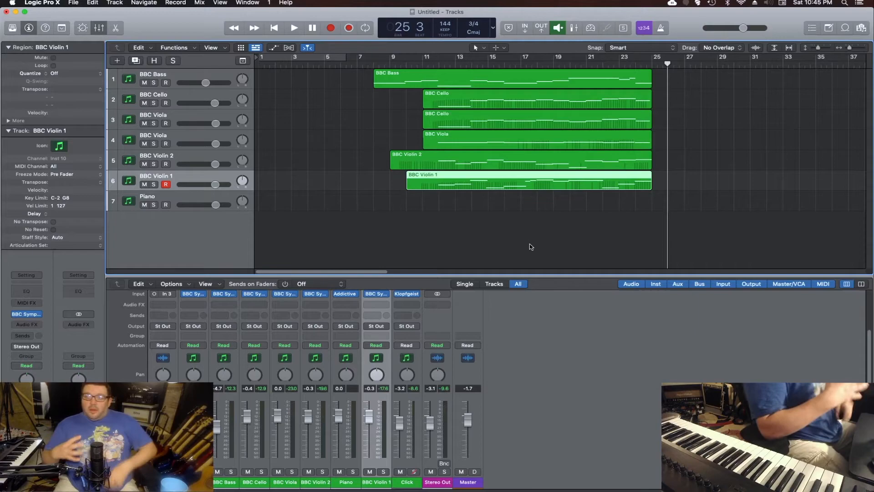
- Select all six string regions and move them earlier together so the BBC Bass region starts at bar 3
key("comma")
key("comma")
key("comma")
key("comma")
key("comma")
key("comma")
key("comma")
key("comma")
key("comma")
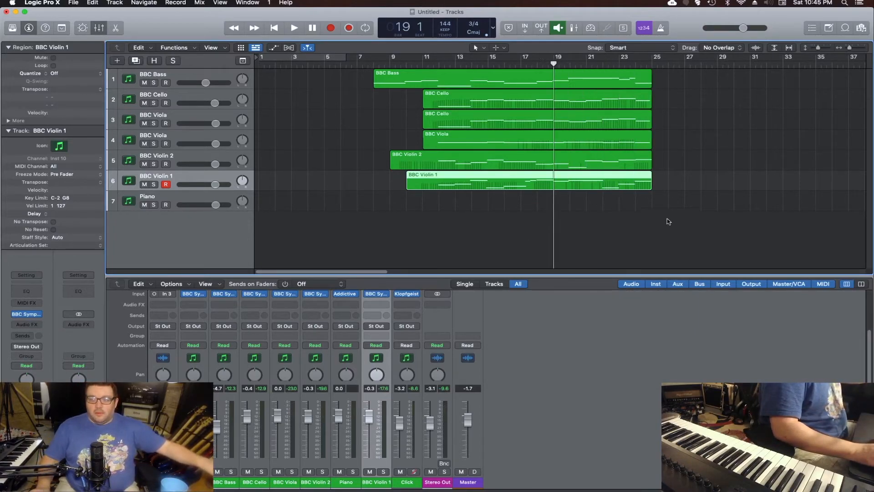
left_click_drag(665, 234, 337, 73)
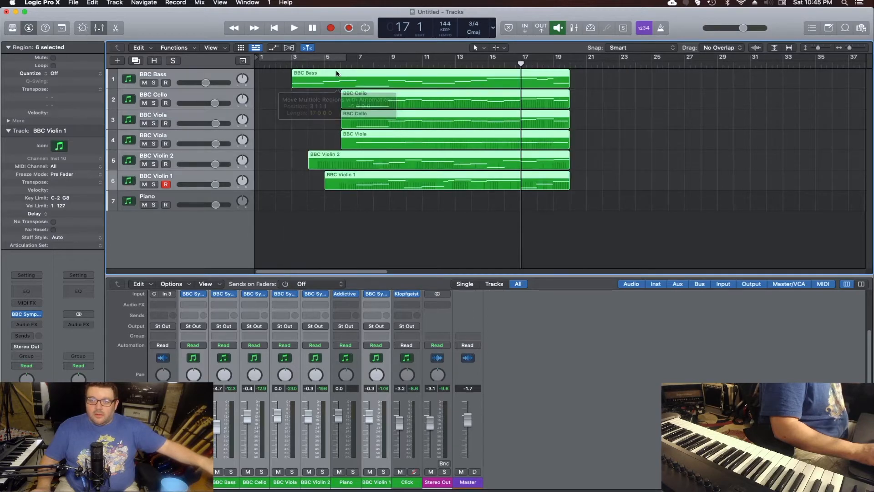
- Play from bar 1 while setting volumes: BBC Bass -11.4, Cello -1.9, Viola -2.2, Violin 2 -3.2 and Violin 1 0.0 dB
key("comma")
key("comma")
key("comma")
key("comma")
key("comma")
key("comma")
key("comma")
key("comma")
key("comma")
key("comma")
key("comma")
key("comma")
key("comma")
key("comma")
key("comma")
key("comma")
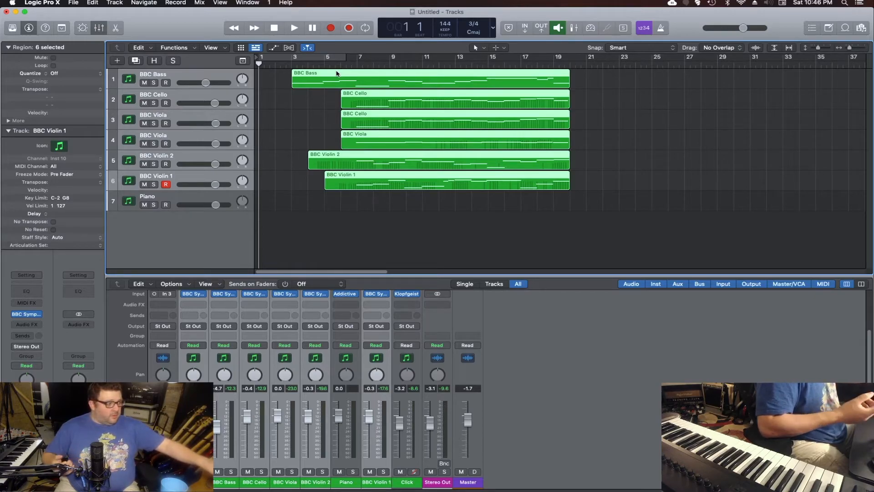
key("space")
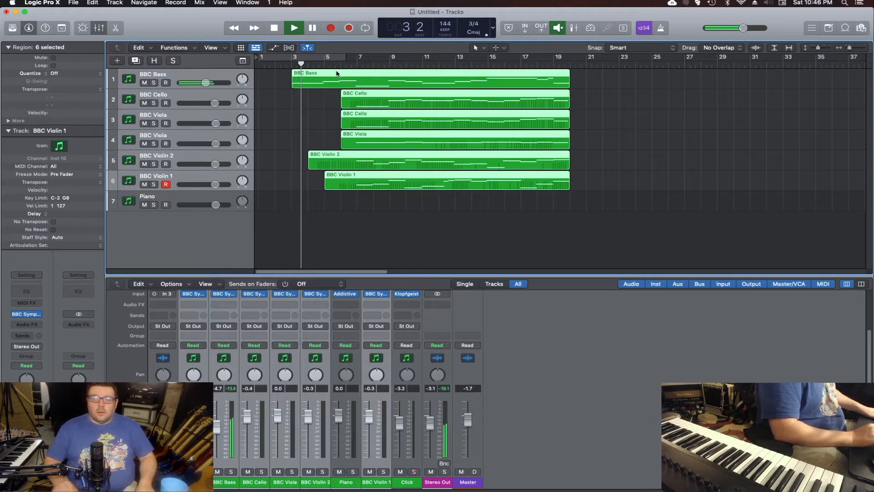
left_click_drag(205, 82, 198, 82)
left_click(184, 94)
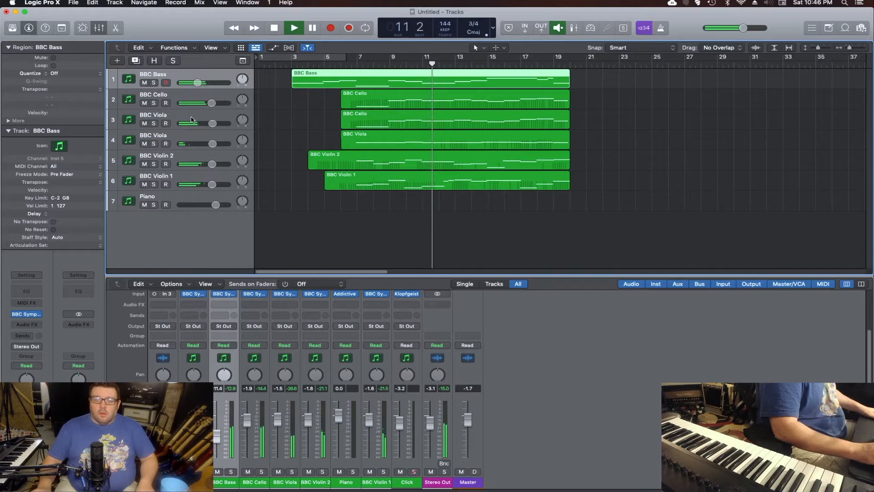
left_click_drag(211, 184, 208, 126)
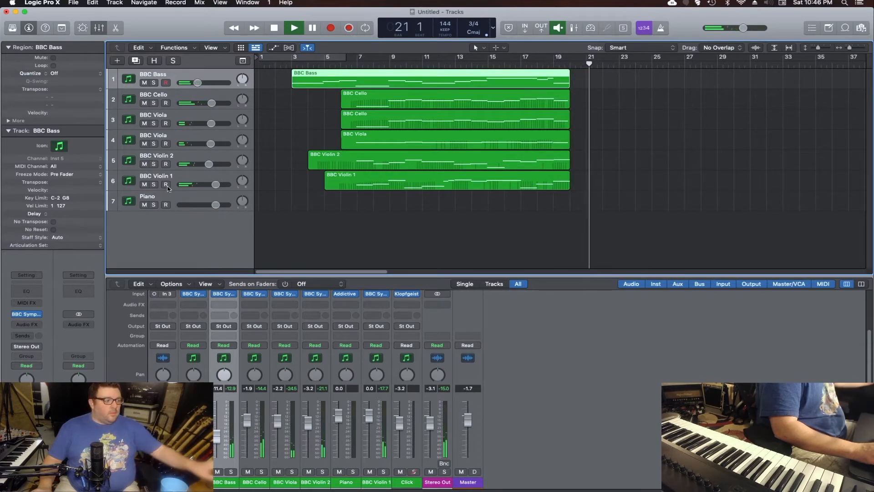
key("space")
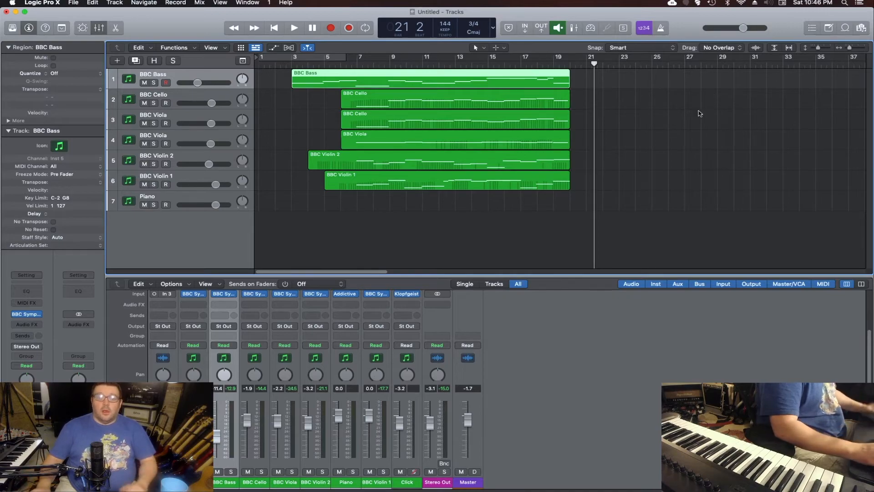
- Open the BBC Violin 1 track's instrument, load Percussion: Harp and Celeste, and audition Harp Plucks
left_click(207, 178)
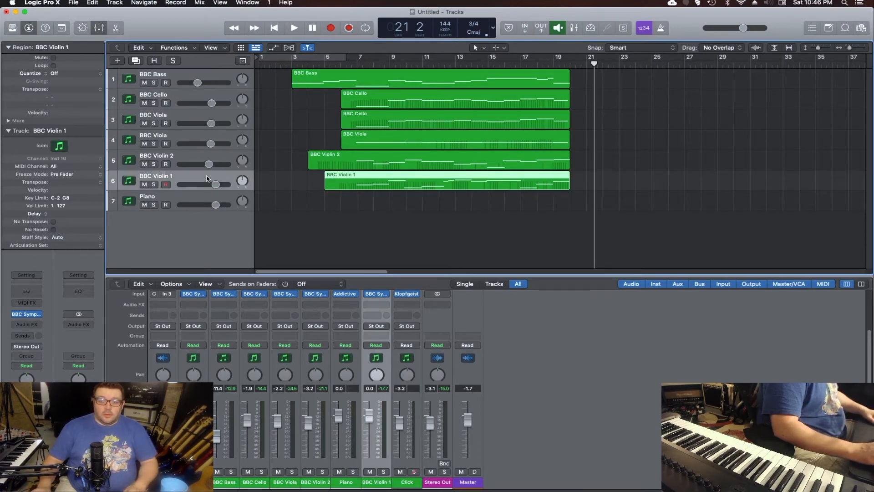
left_click(379, 296)
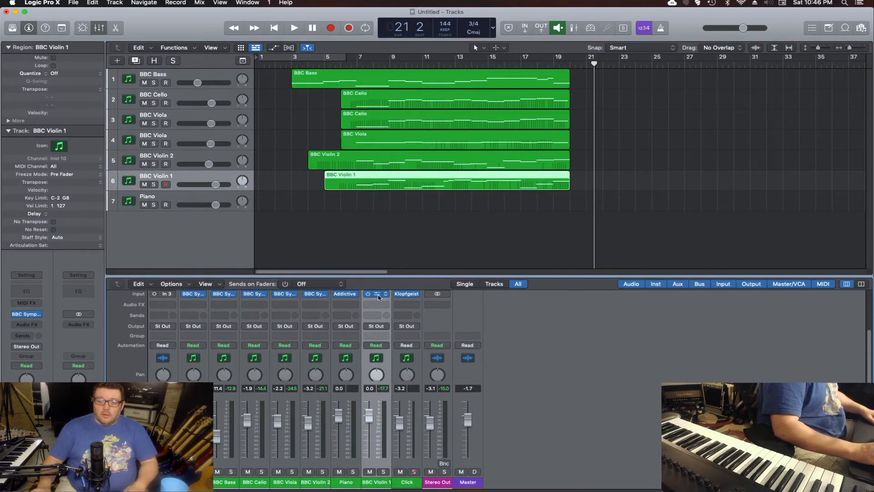
left_click_drag(561, 196, 444, 54)
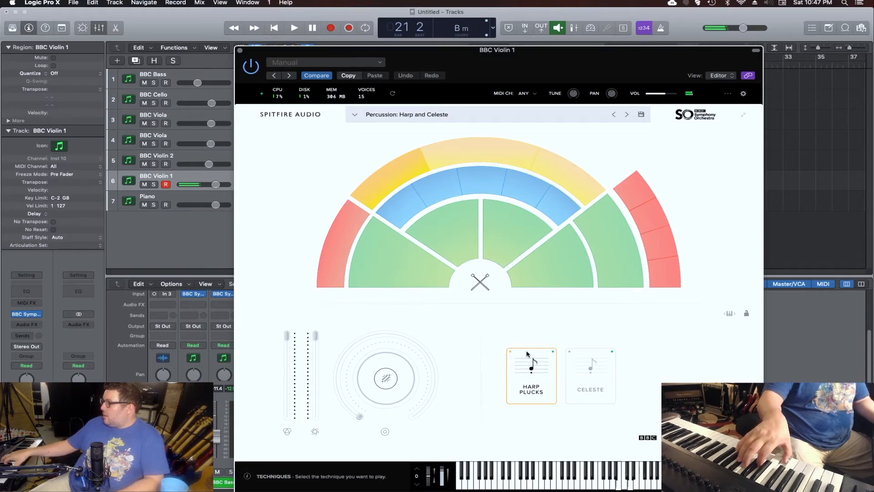
left_click(569, 353)
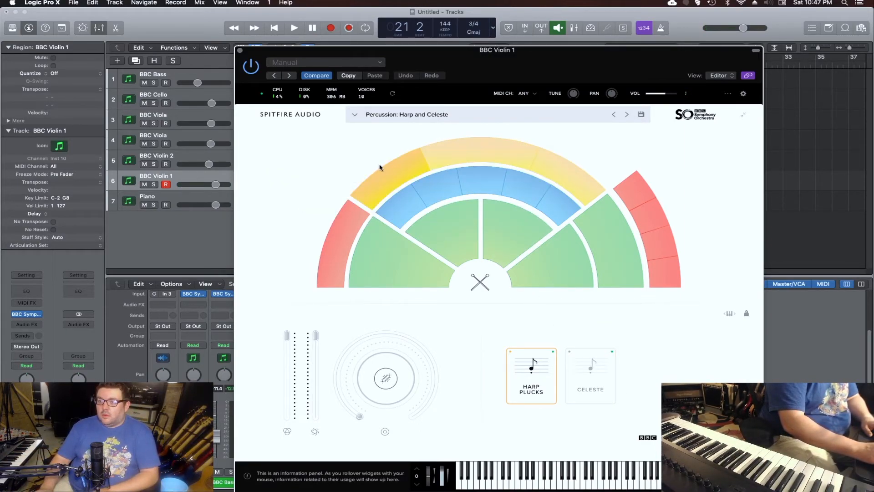
- Audition Timpani Hits and Untuned Percussion from the Percussion section, plus Celeste from Harp and Celeste
left_click(464, 151)
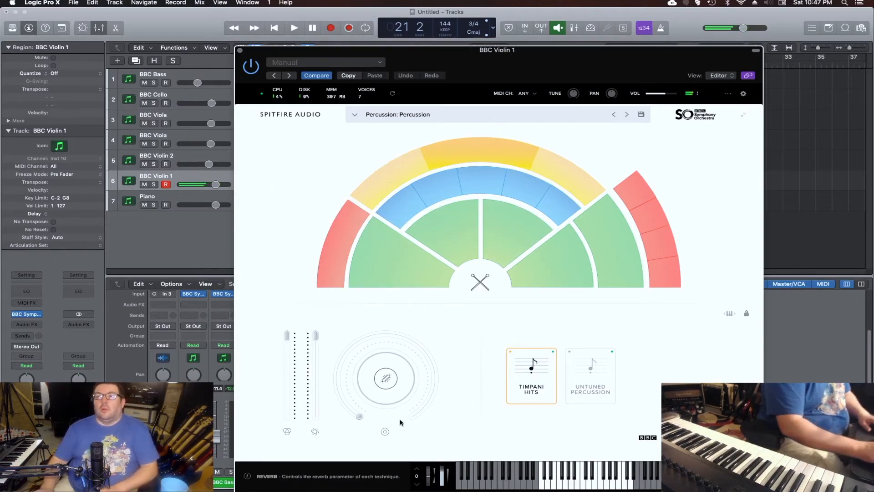
left_click(576, 368)
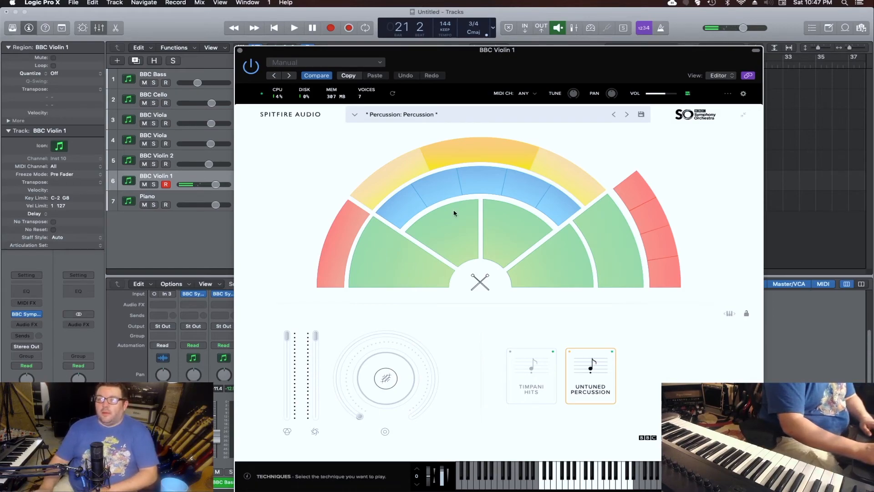
left_click(386, 165)
left_click(578, 357)
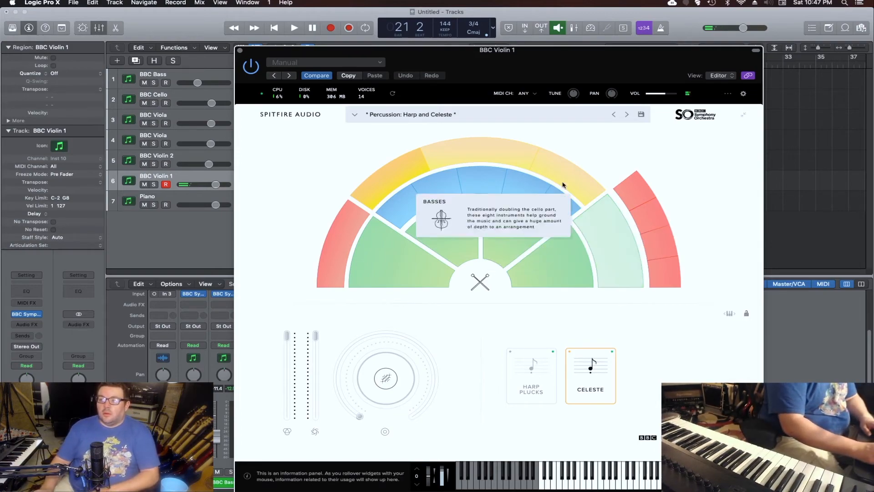
- Load Tuned Percussion and audition Tubular Bells, Marimba, Xylophone and Glockenspiel in turn, leaving Glockenspiel selected
left_click(504, 159)
left_click(563, 180)
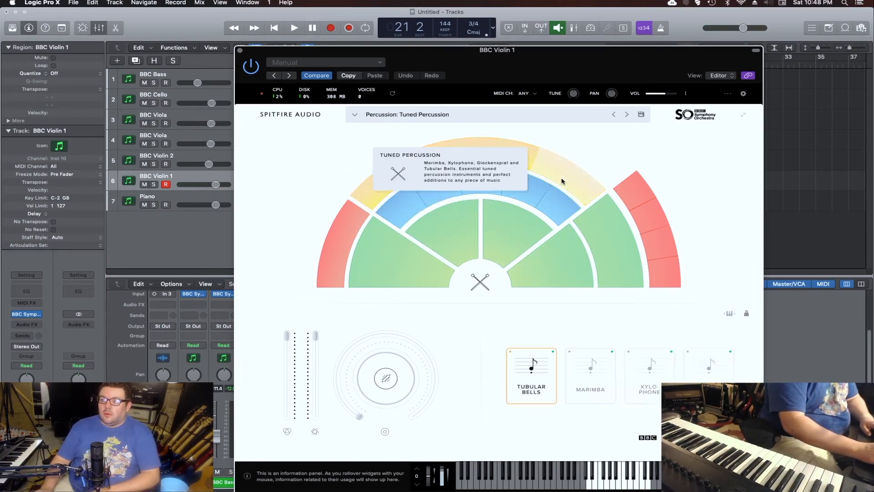
left_click(530, 379)
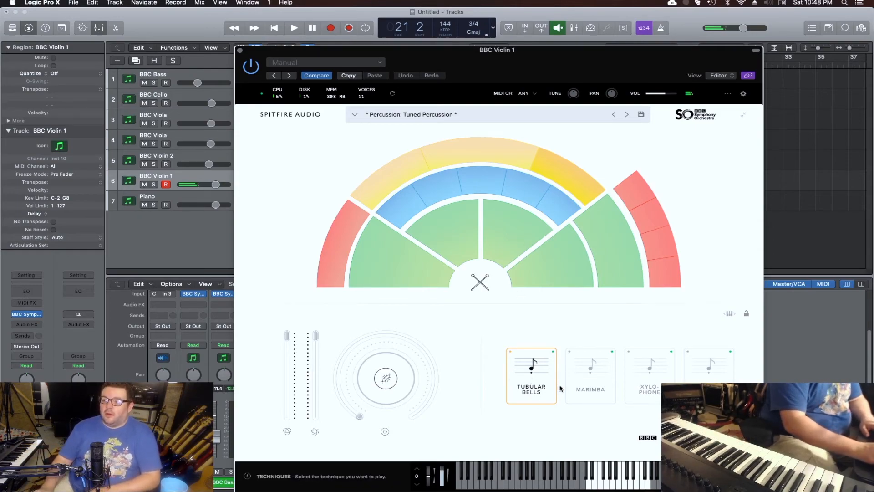
left_click(594, 375)
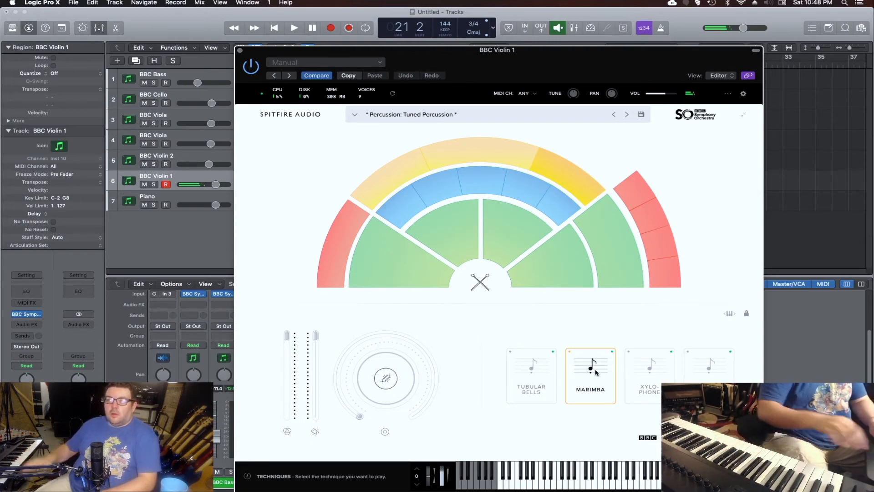
left_click(650, 368)
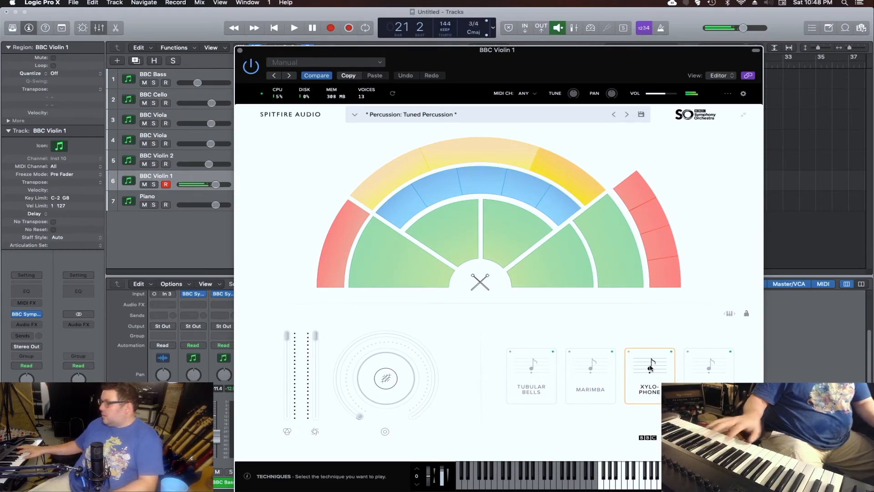
left_click(710, 367)
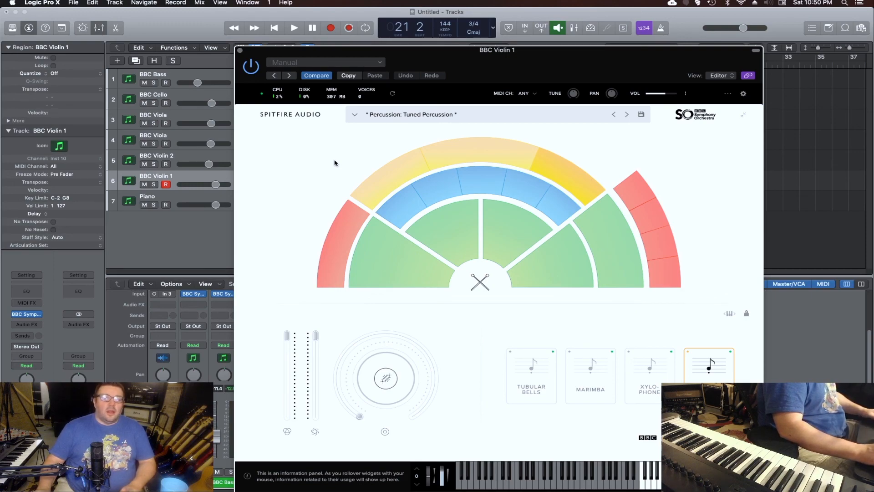
left_click_drag(471, 60, 415, 33)
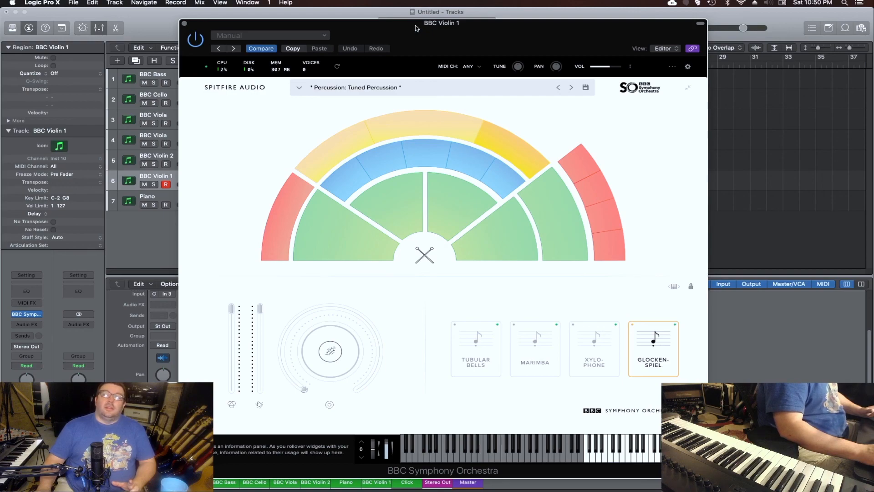
left_click_drag(396, 30, 395, 32)
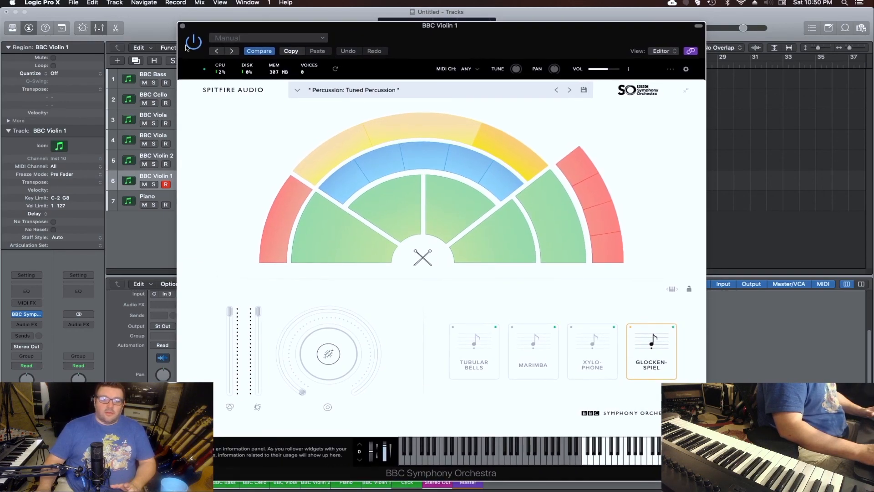